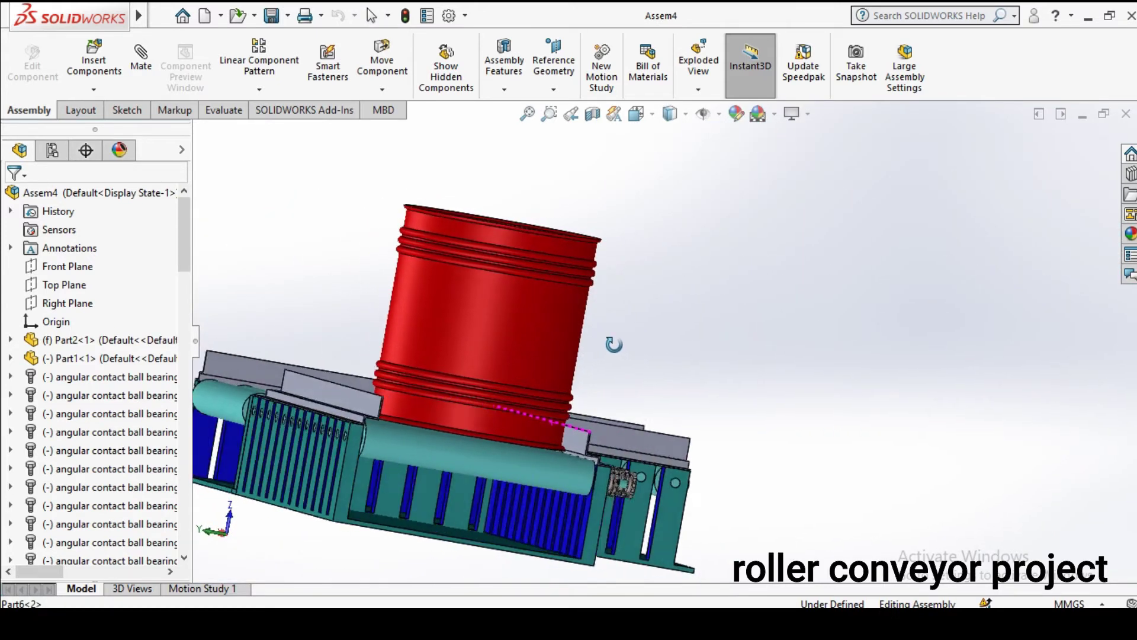
Orbit the conveyor assembly to a tilted view and start its motion study playing
{"action": "scroll", "coordinate": [570, 459], "scroll_direction": "down", "scroll_amount": 2}
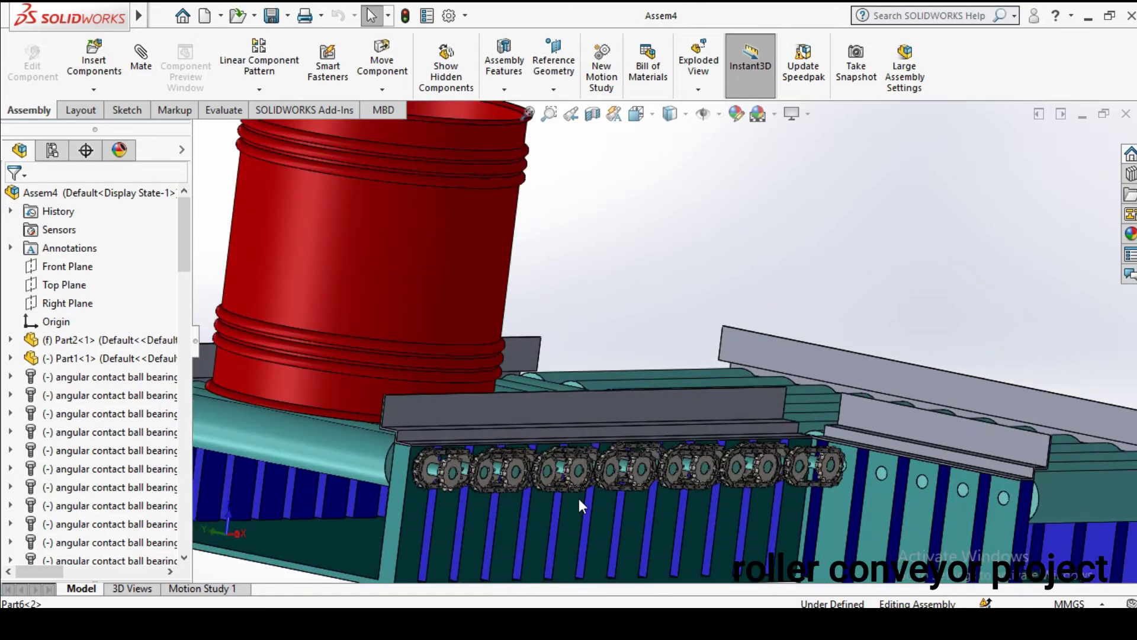
{"action": "scroll", "coordinate": [578, 499], "scroll_direction": "down", "scroll_amount": 3}
{"action": "scroll", "coordinate": [587, 461], "scroll_direction": "down", "scroll_amount": 5}
{"action": "mouse_move", "coordinate": [662, 422]}
{"action": "middle_mouse_down"}
{"action": "mouse_move", "coordinate": [599, 489]}
{"action": "mouse_move", "coordinate": [559, 496]}
{"action": "mouse_move", "coordinate": [609, 489]}
{"action": "middle_mouse_up"}
{"action": "scroll", "coordinate": [609, 488], "scroll_direction": "up", "scroll_amount": 3}
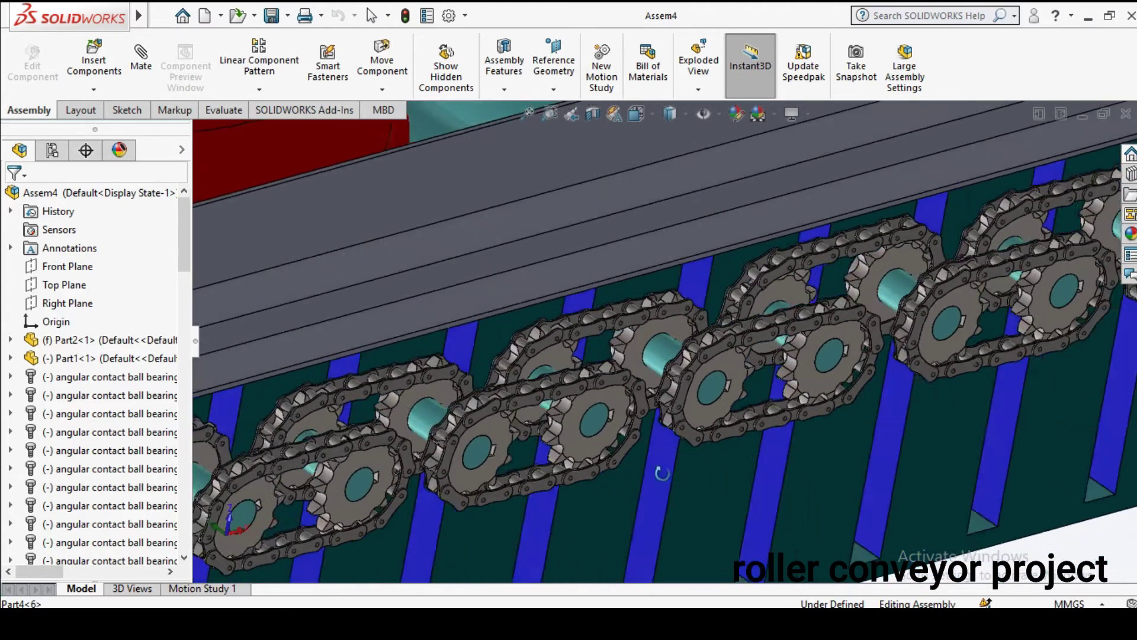
{"action": "scroll", "coordinate": [754, 425], "scroll_direction": "up", "scroll_amount": 5}
{"action": "scroll", "coordinate": [570, 374], "scroll_direction": "up", "scroll_amount": 3}
{"action": "scroll", "coordinate": [563, 362], "scroll_direction": "up", "scroll_amount": 2}
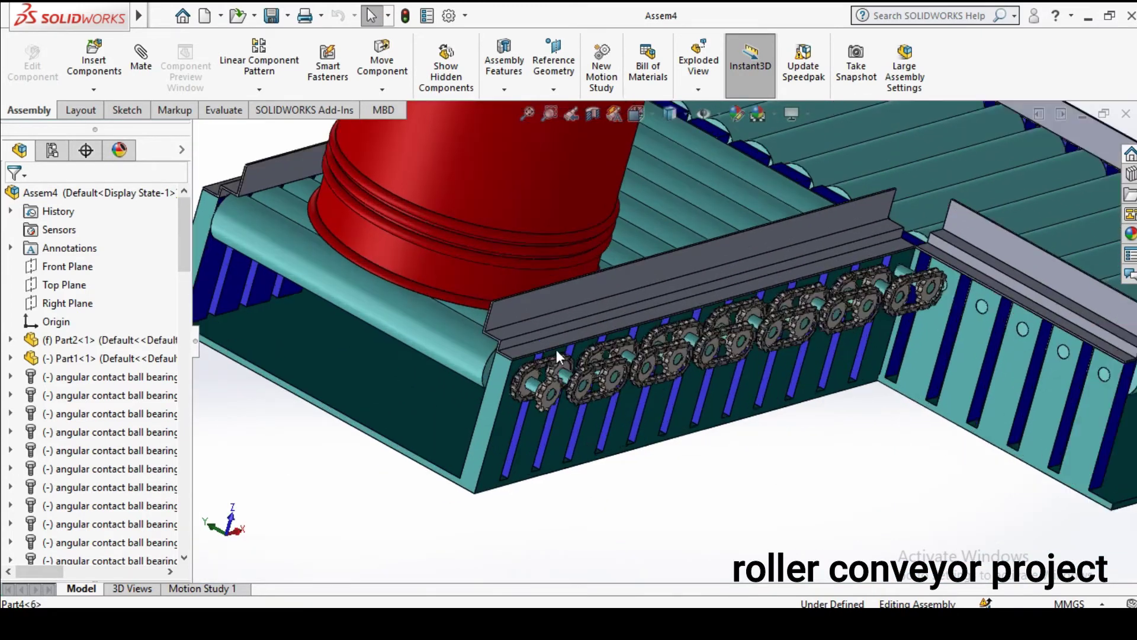
{"action": "scroll", "coordinate": [576, 346], "scroll_direction": "up", "scroll_amount": 2}
{"action": "scroll", "coordinate": [513, 400], "scroll_direction": "up", "scroll_amount": 4}
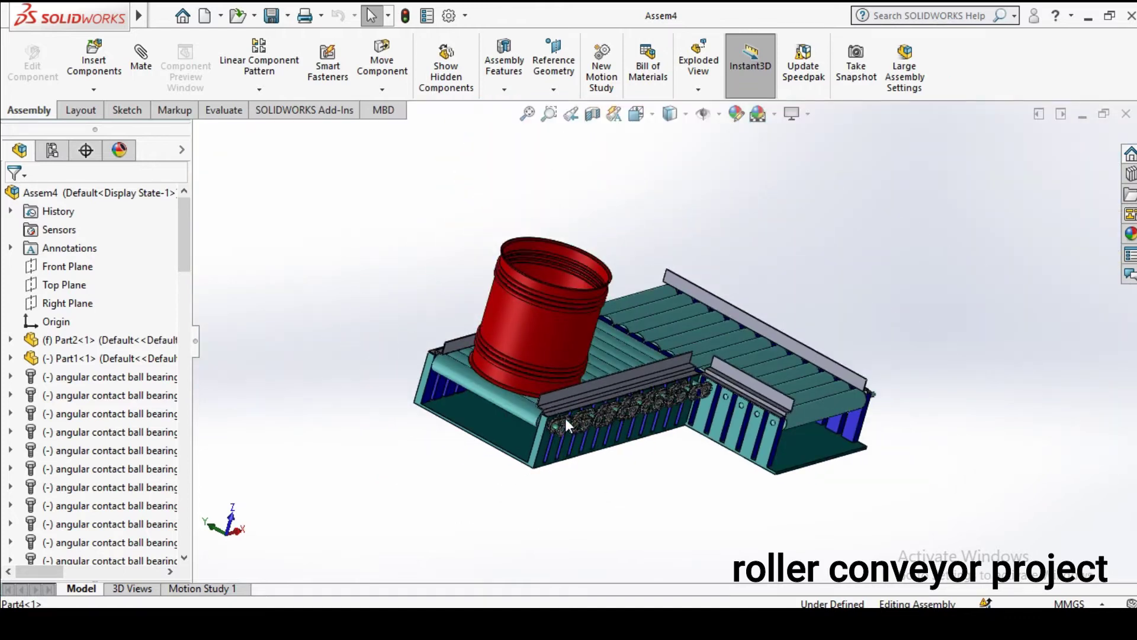
{"action": "scroll", "coordinate": [565, 418], "scroll_direction": "down", "scroll_amount": 2}
{"action": "scroll", "coordinate": [568, 404], "scroll_direction": "down", "scroll_amount": 2}
{"action": "scroll", "coordinate": [570, 401], "scroll_direction": "down", "scroll_amount": 2}
{"action": "scroll", "coordinate": [581, 384], "scroll_direction": "down", "scroll_amount": 2}
{"action": "middle_click_drag", "start_coordinate": [602, 383], "coordinate": [575, 418]}
{"action": "scroll", "coordinate": [568, 389], "scroll_direction": "down", "scroll_amount": 2}
{"action": "scroll", "coordinate": [573, 392], "scroll_direction": "down", "scroll_amount": 2}
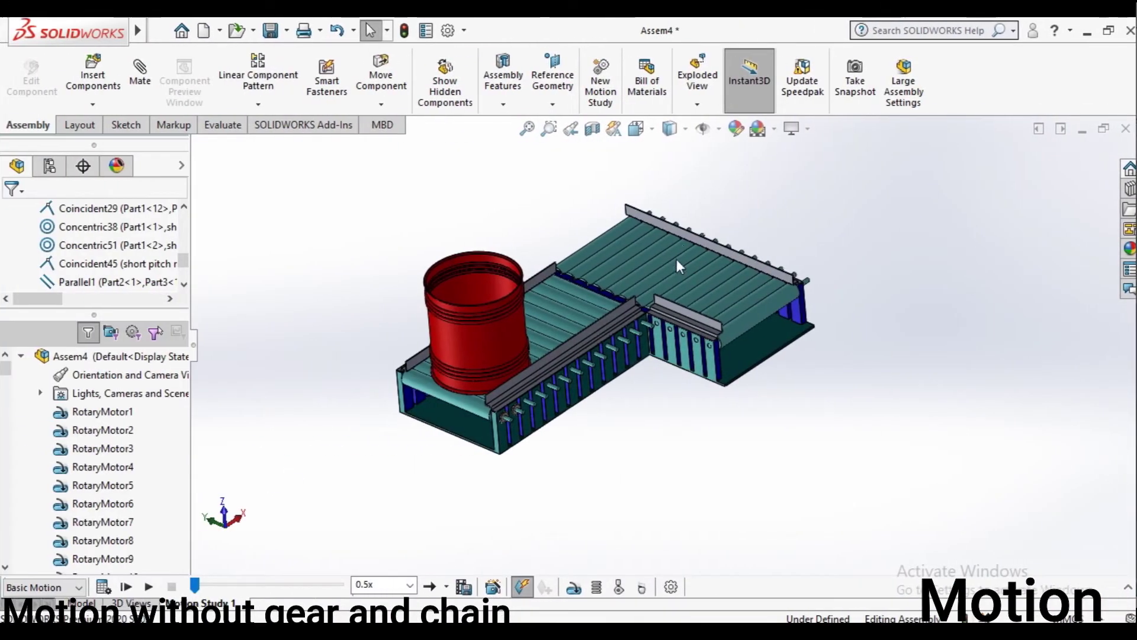
{"action": "scroll", "coordinate": [676, 259], "scroll_direction": "down", "scroll_amount": 2}
{"action": "scroll", "coordinate": [597, 351], "scroll_direction": "down", "scroll_amount": 2}
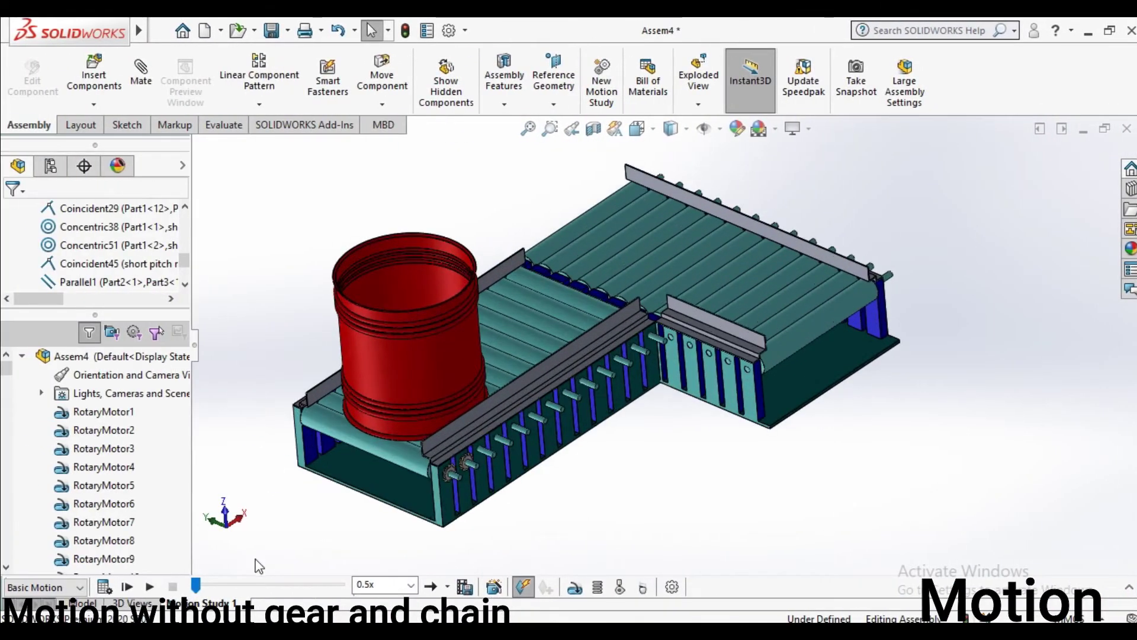
{"action": "left_click", "coordinate": [149, 587]}
Watch the red drum ride the powered rollers, then stop the motion study
{"action": "scroll", "coordinate": [583, 335], "scroll_direction": "down", "scroll_amount": 2}
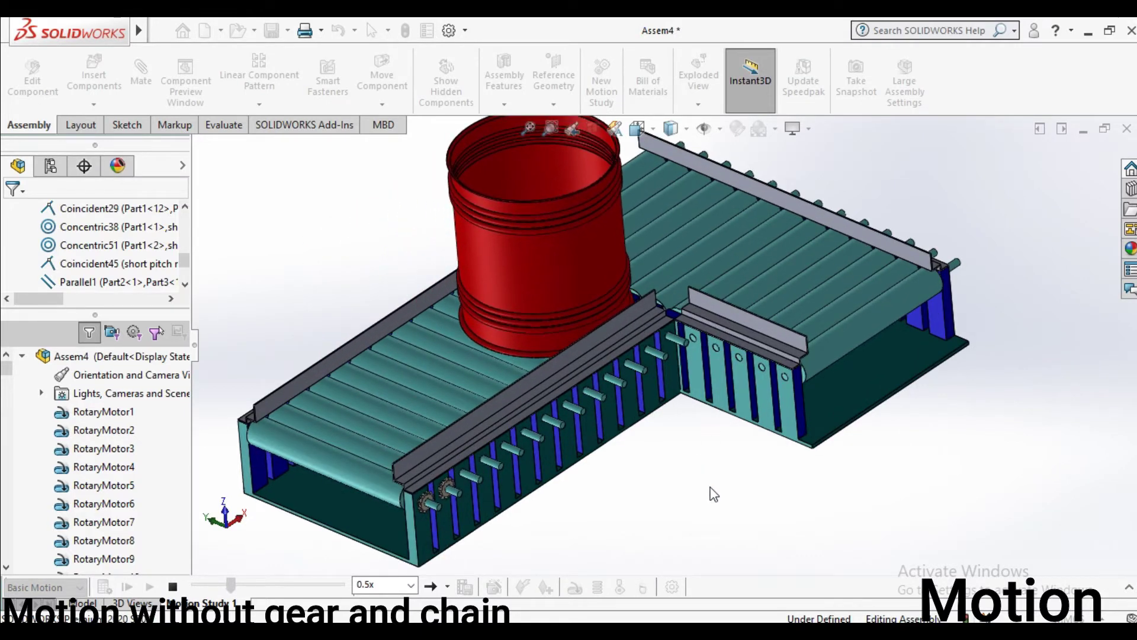
{"action": "scroll", "coordinate": [727, 433], "scroll_direction": "up", "scroll_amount": 1}
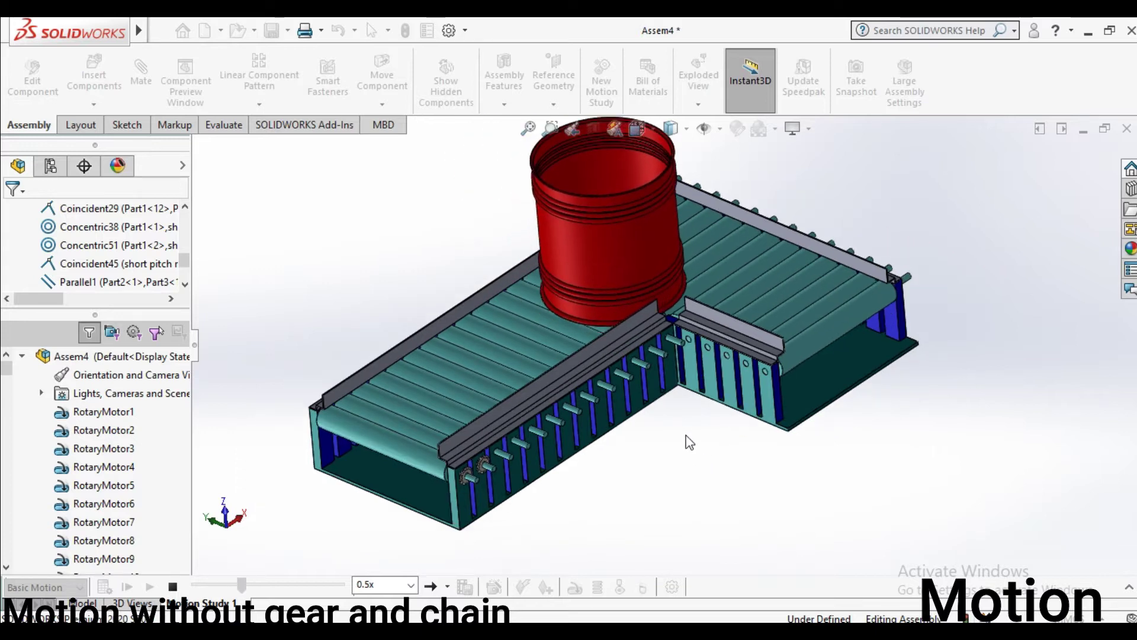
{"action": "scroll", "coordinate": [510, 461], "scroll_direction": "down", "scroll_amount": 3}
{"action": "scroll", "coordinate": [497, 453], "scroll_direction": "down", "scroll_amount": 2}
{"action": "scroll", "coordinate": [489, 440], "scroll_direction": "down", "scroll_amount": 2}
{"action": "scroll", "coordinate": [622, 415], "scroll_direction": "up", "scroll_amount": 3}
{"action": "scroll", "coordinate": [802, 292], "scroll_direction": "up", "scroll_amount": 3}
{"action": "scroll", "coordinate": [834, 244], "scroll_direction": "up", "scroll_amount": 2}
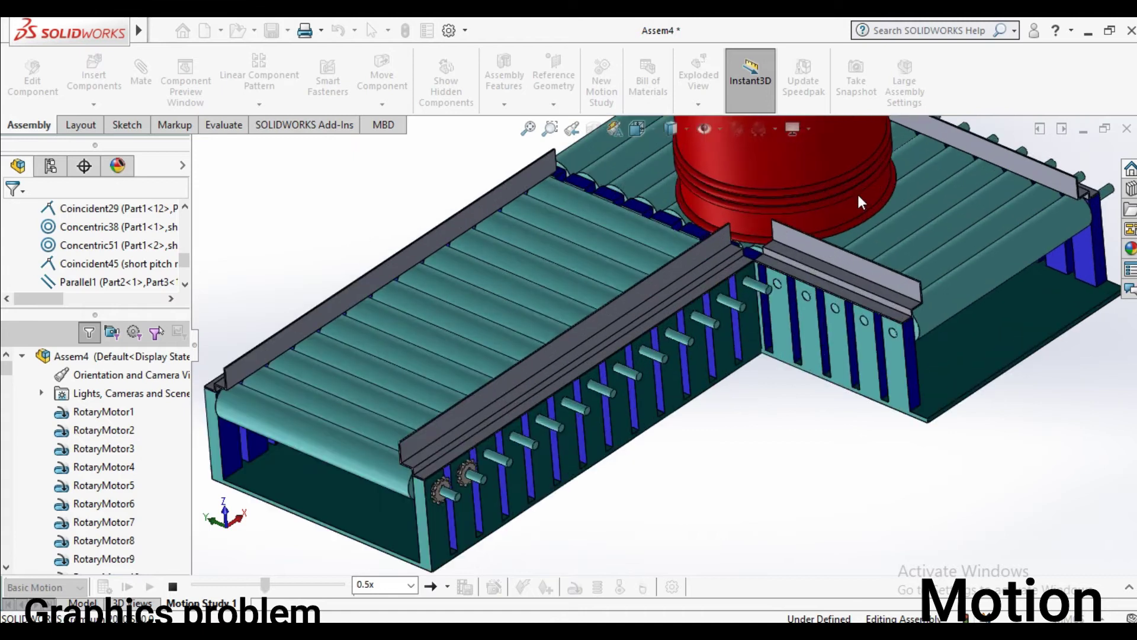
{"action": "scroll", "coordinate": [857, 192], "scroll_direction": "down", "scroll_amount": 2}
{"action": "scroll", "coordinate": [829, 225], "scroll_direction": "up", "scroll_amount": 4}
{"action": "scroll", "coordinate": [788, 258], "scroll_direction": "down", "scroll_amount": 1}
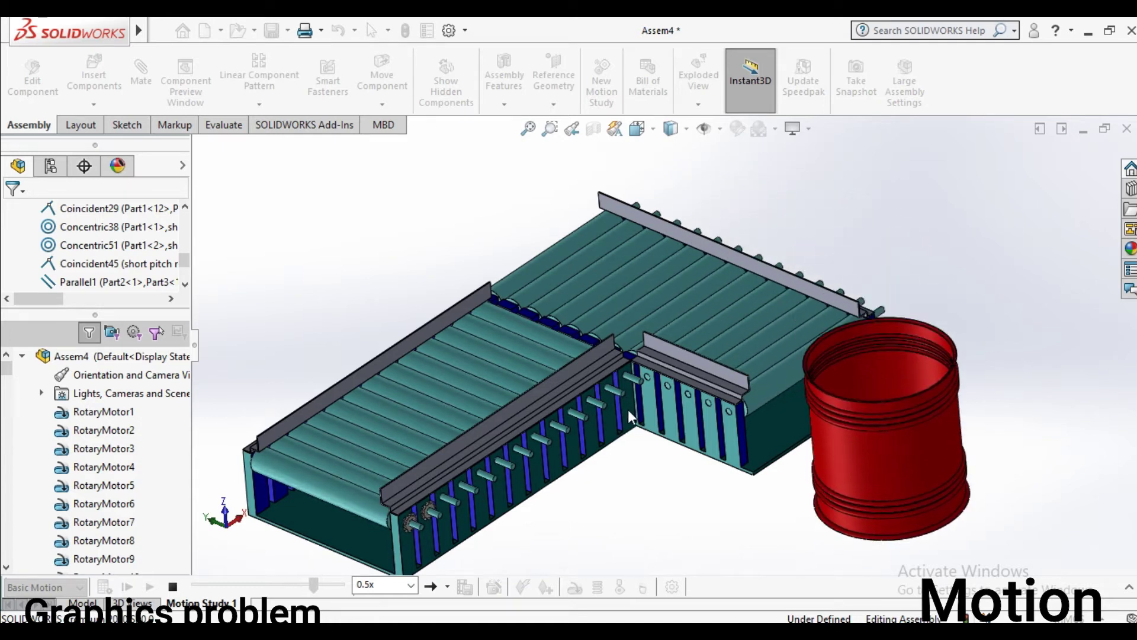
{"action": "left_click", "coordinate": [174, 588]}
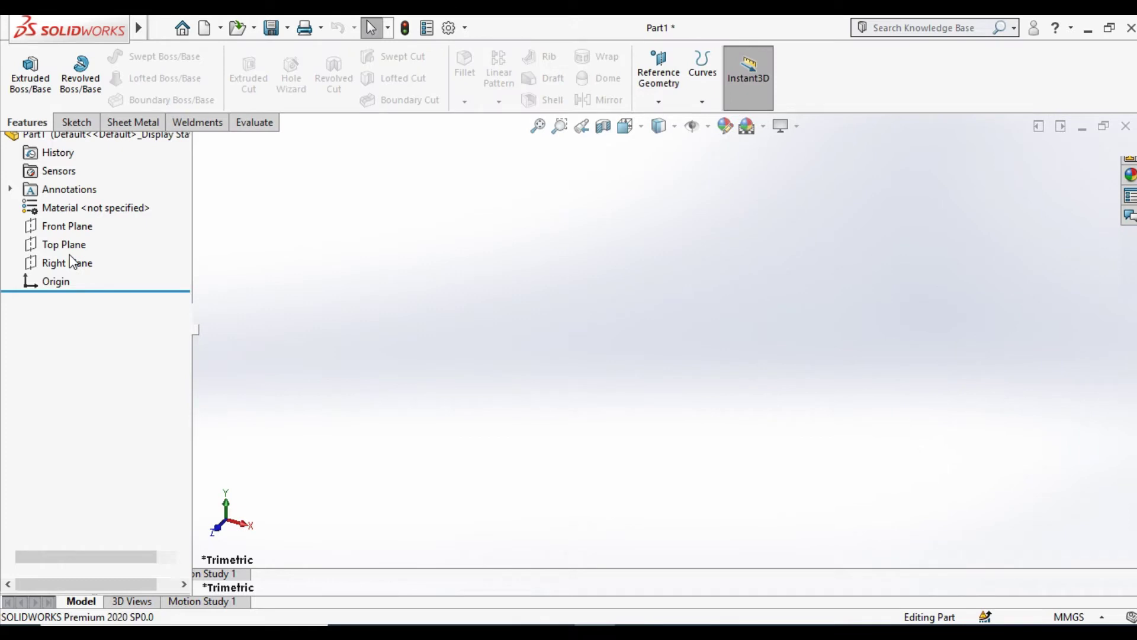
Draw a circle centred on the origin in a new Front Plane sketch
{"action": "left_click", "coordinate": [70, 297]}
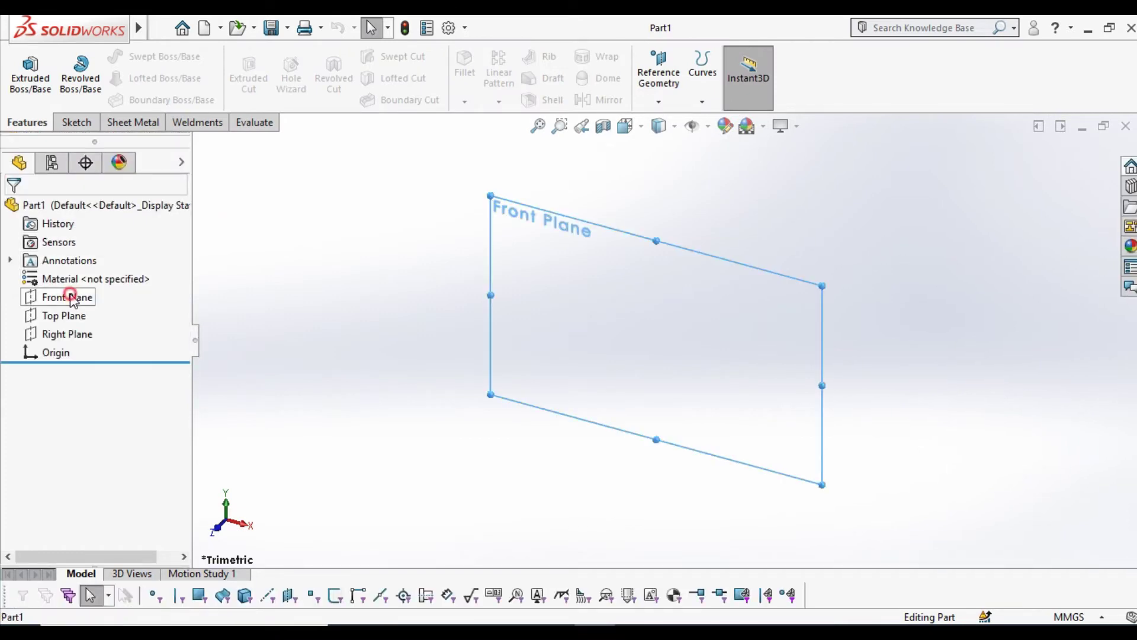
{"action": "left_click", "coordinate": [88, 264]}
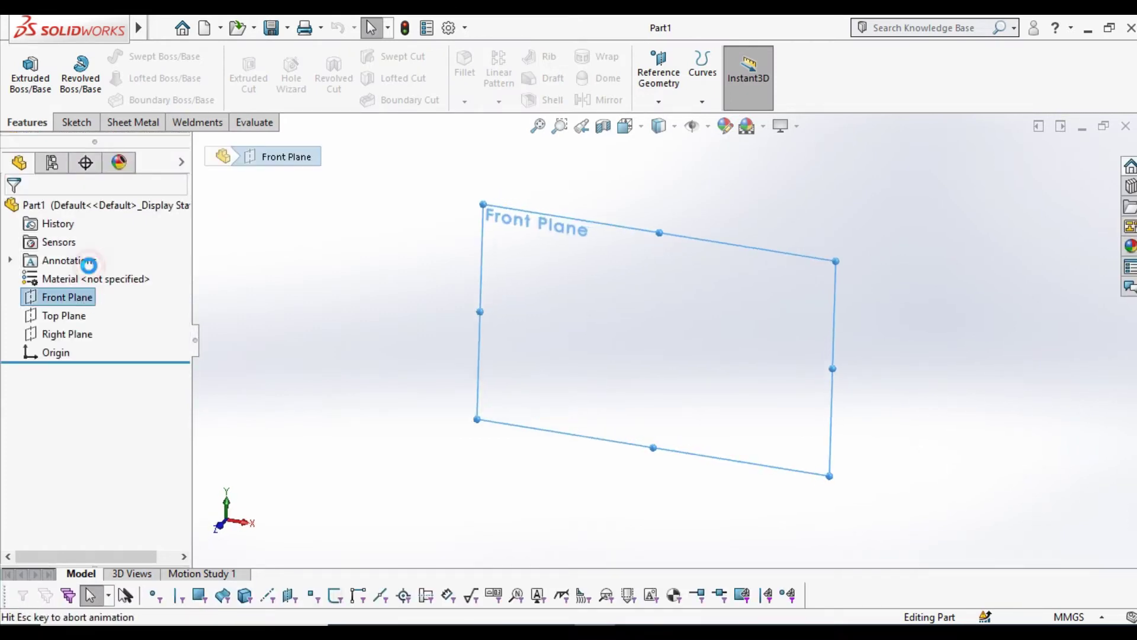
{"action": "left_click", "coordinate": [143, 57]}
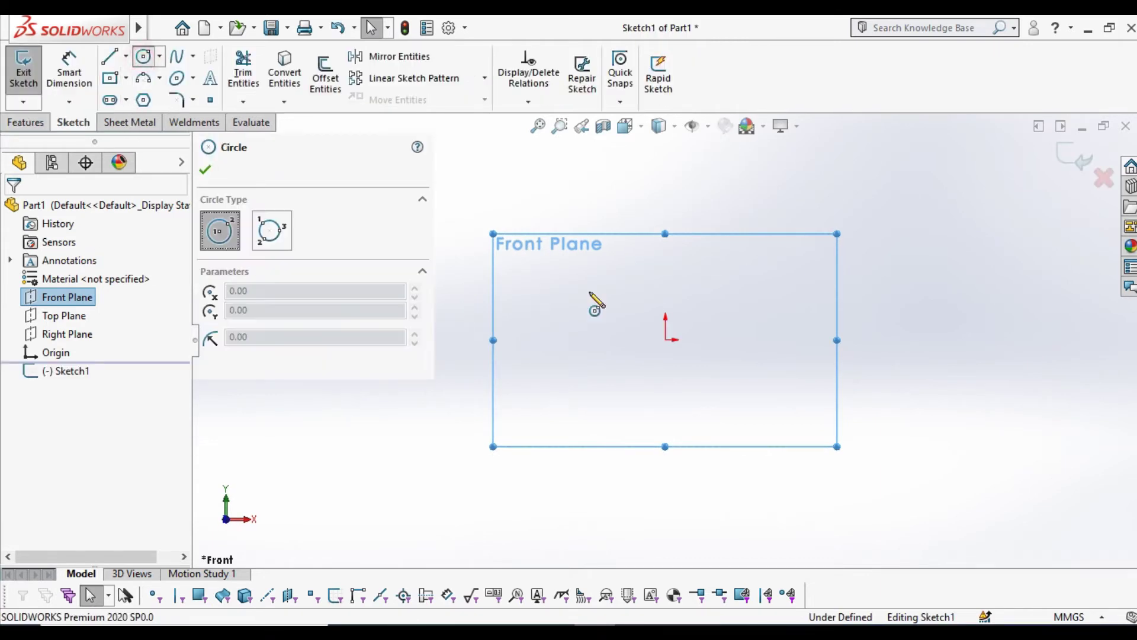
{"action": "left_click_drag", "start_coordinate": [665, 340], "coordinate": [728, 391]}
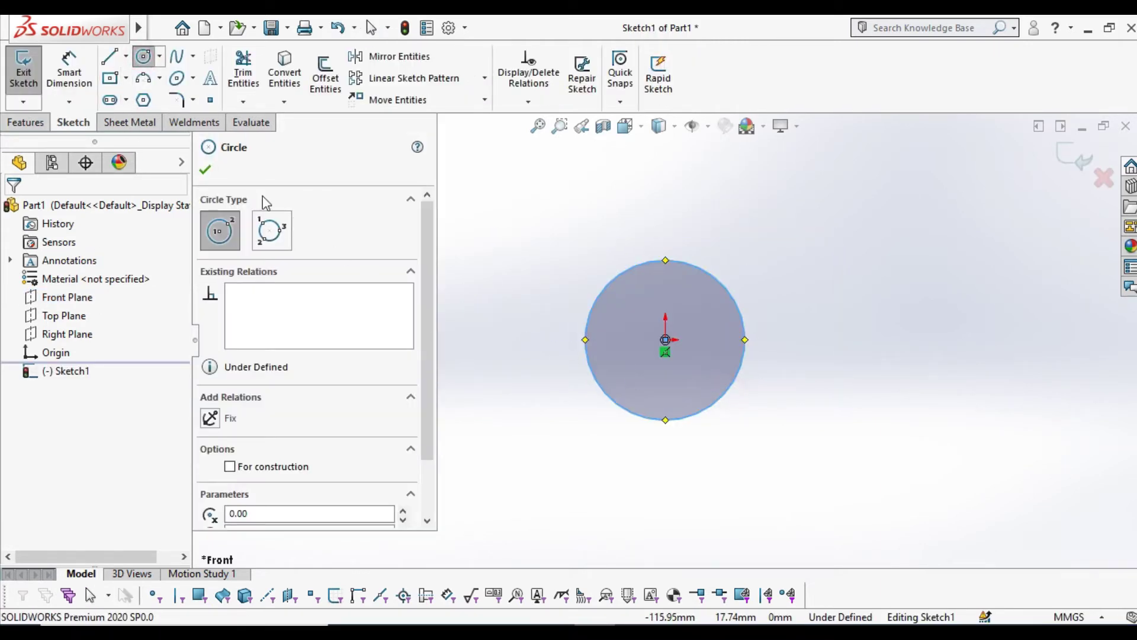
{"action": "left_click", "coordinate": [206, 171]}
Dimension the circle's diameter to 75 mm
{"action": "left_click", "coordinate": [66, 74]}
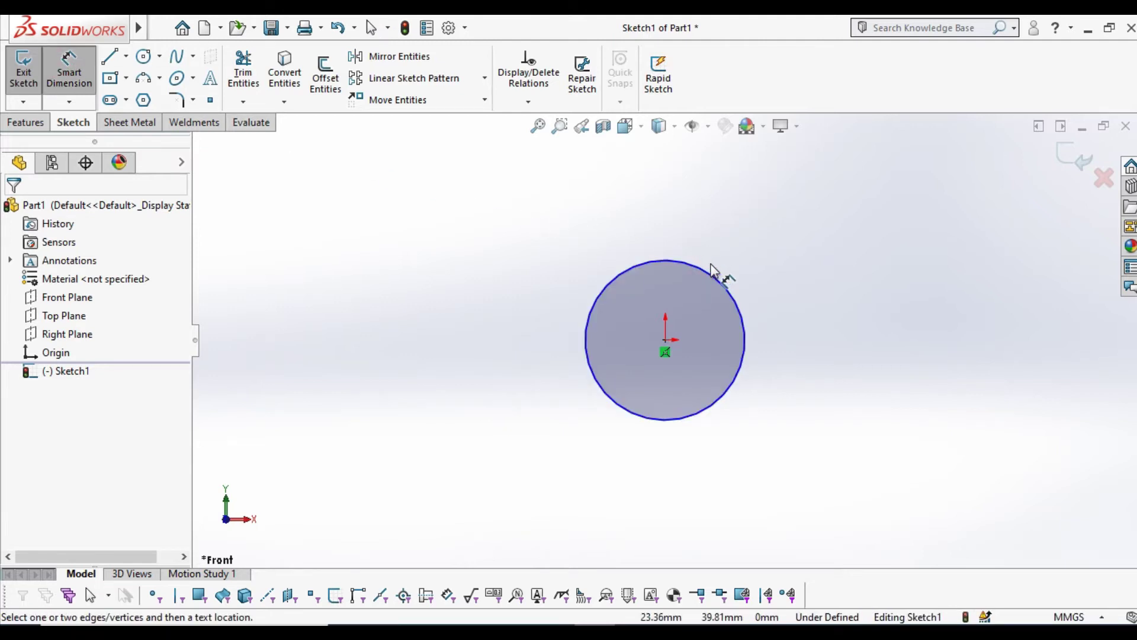
{"action": "left_click", "coordinate": [728, 282]}
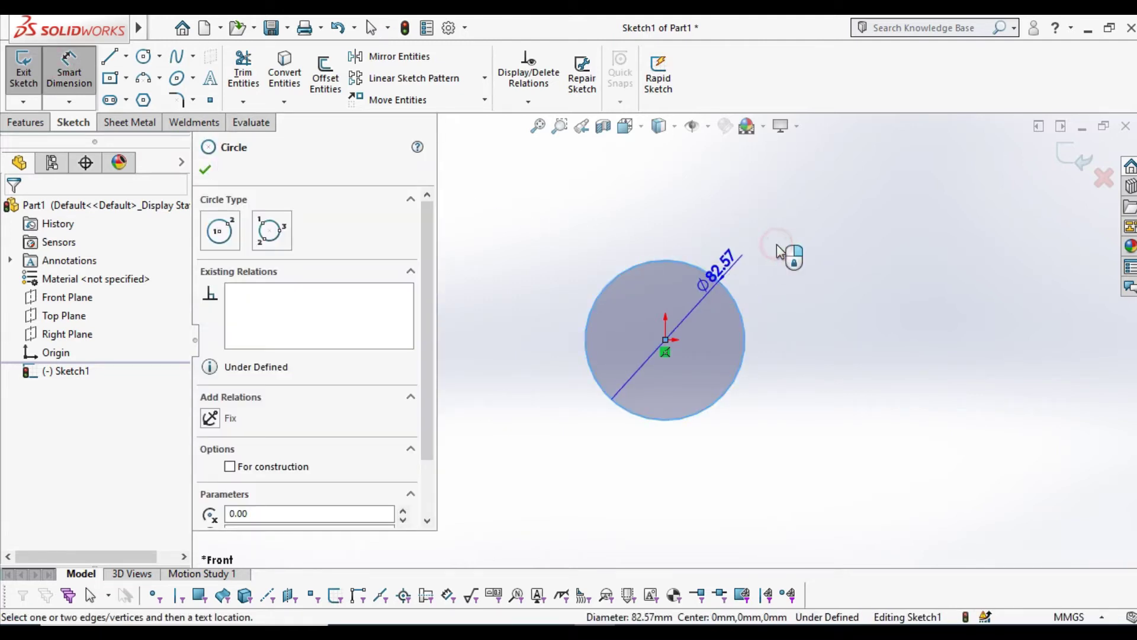
{"action": "left_click", "coordinate": [778, 250]}
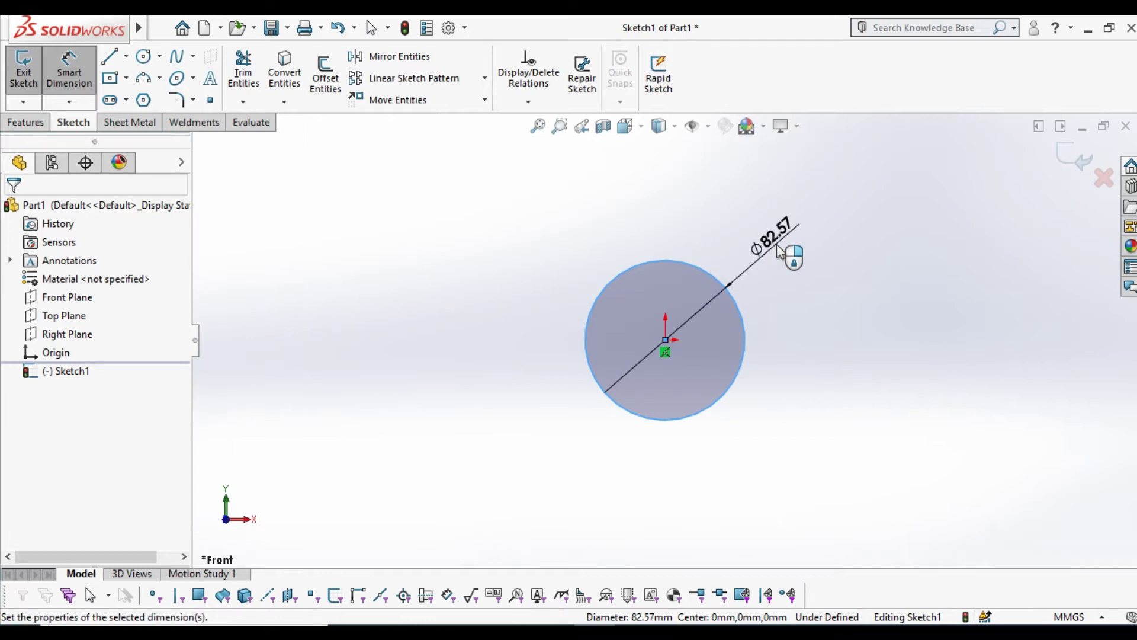
{"action": "left_click", "coordinate": [779, 250]}
{"action": "type", "text": "75"}
{"action": "key", "text": "Return"}
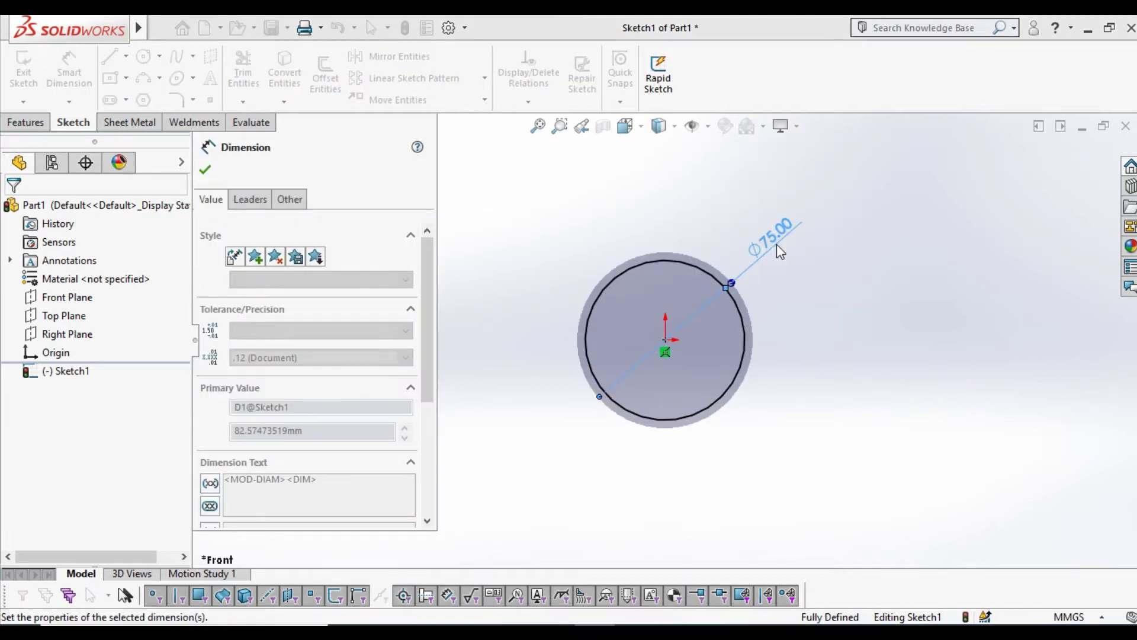
{"action": "left_click", "coordinate": [205, 170]}
{"action": "left_click", "coordinate": [25, 122]}
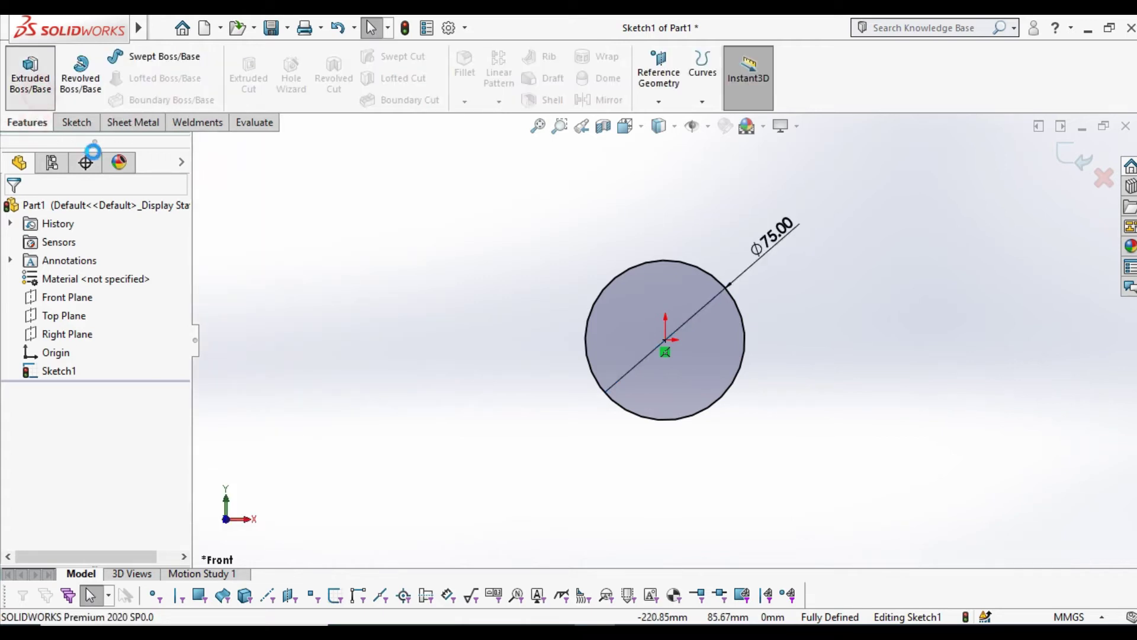
{"action": "left_click", "coordinate": [31, 71]}
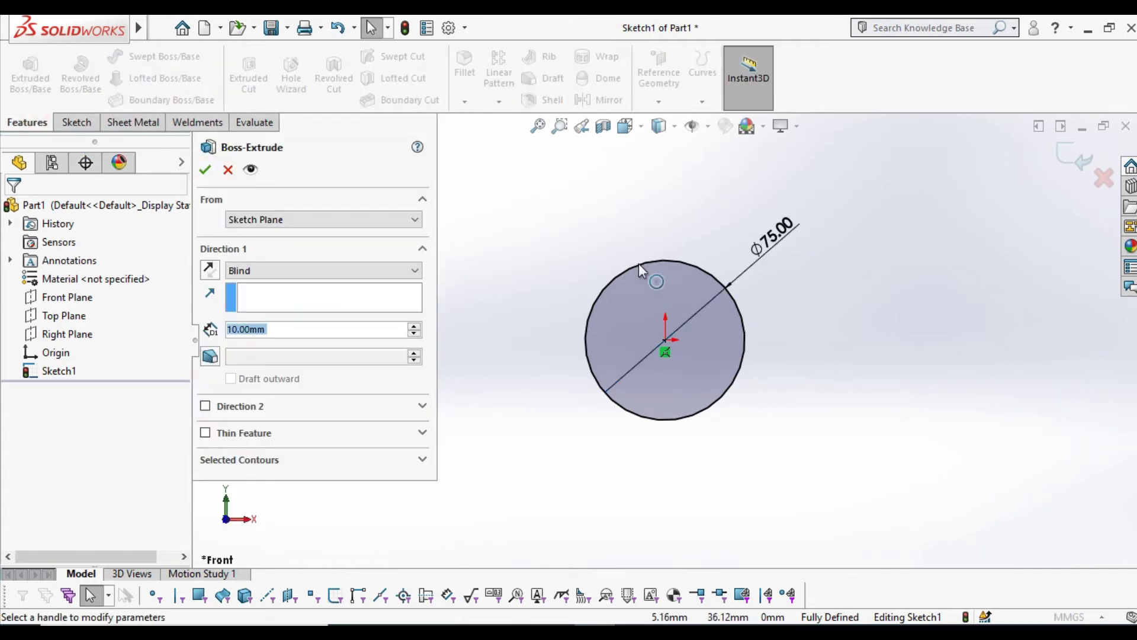
Extrude the 75 mm circle Mid Plane to a 500 mm depth as Boss-Extrude1
{"action": "left_click", "coordinate": [248, 271]}
{"action": "left_click", "coordinate": [263, 343]}
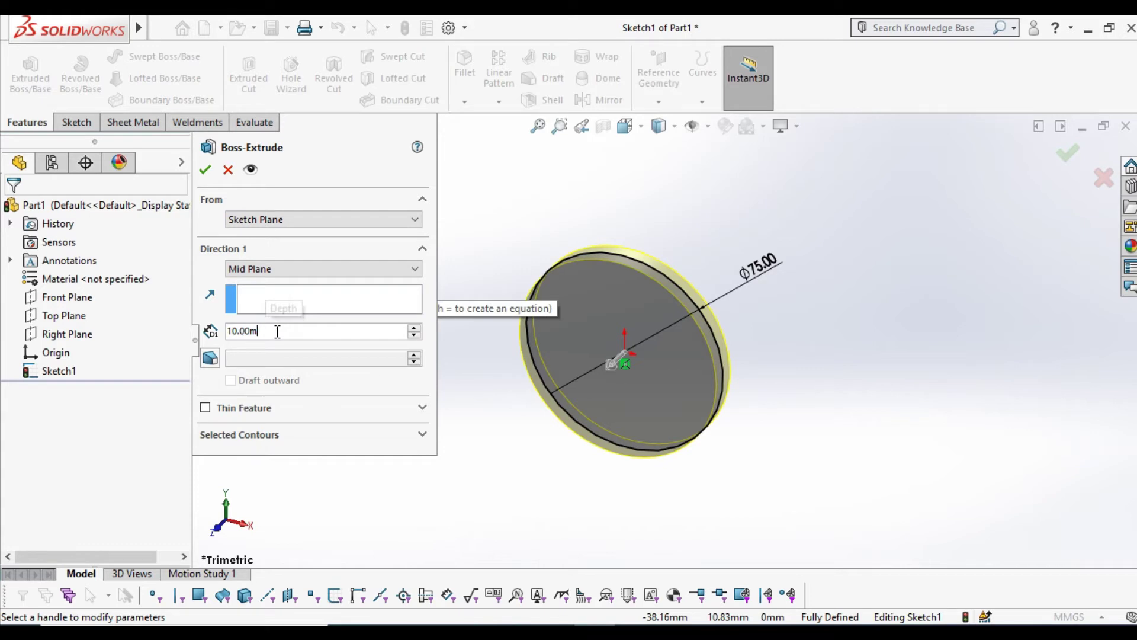
{"action": "key", "text": "BackSpace"}
{"action": "key", "text": "BackSpace"}
{"action": "key", "text": "BackSpace"}
{"action": "key", "text": "BackSpace"}
{"action": "key", "text": "BackSpace"}
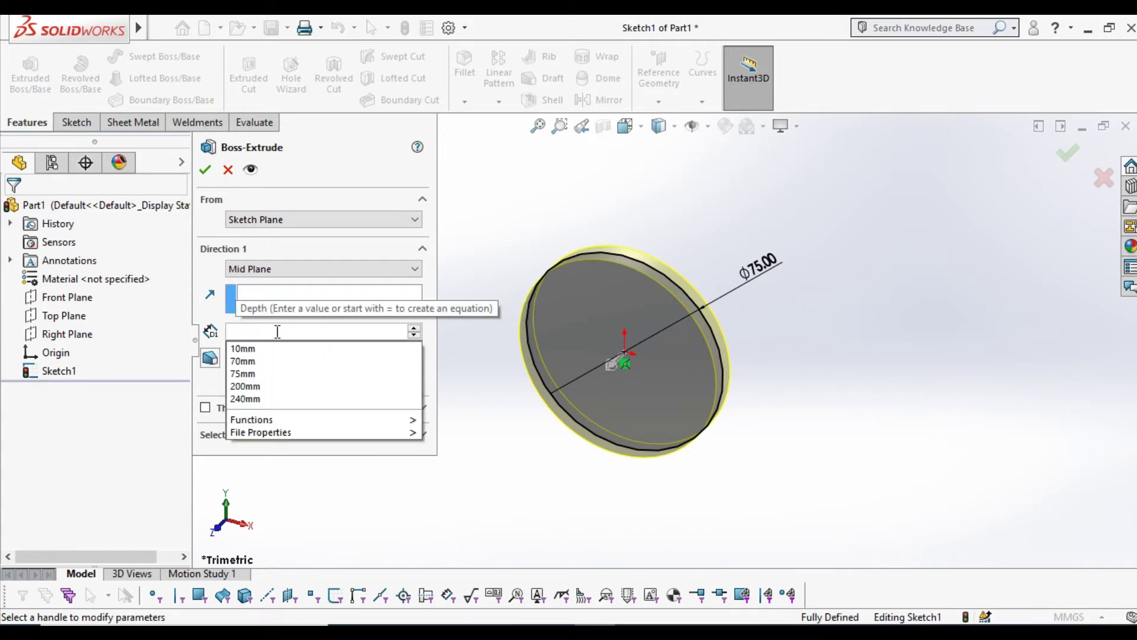
{"action": "type", "text": "20"}
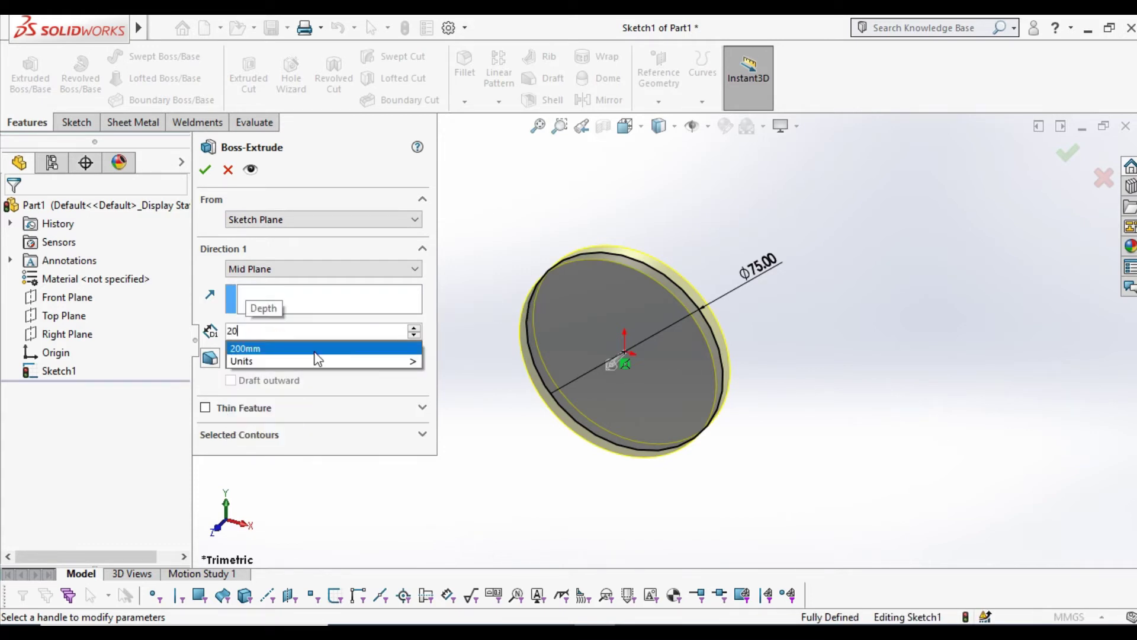
{"action": "left_click", "coordinate": [451, 414]}
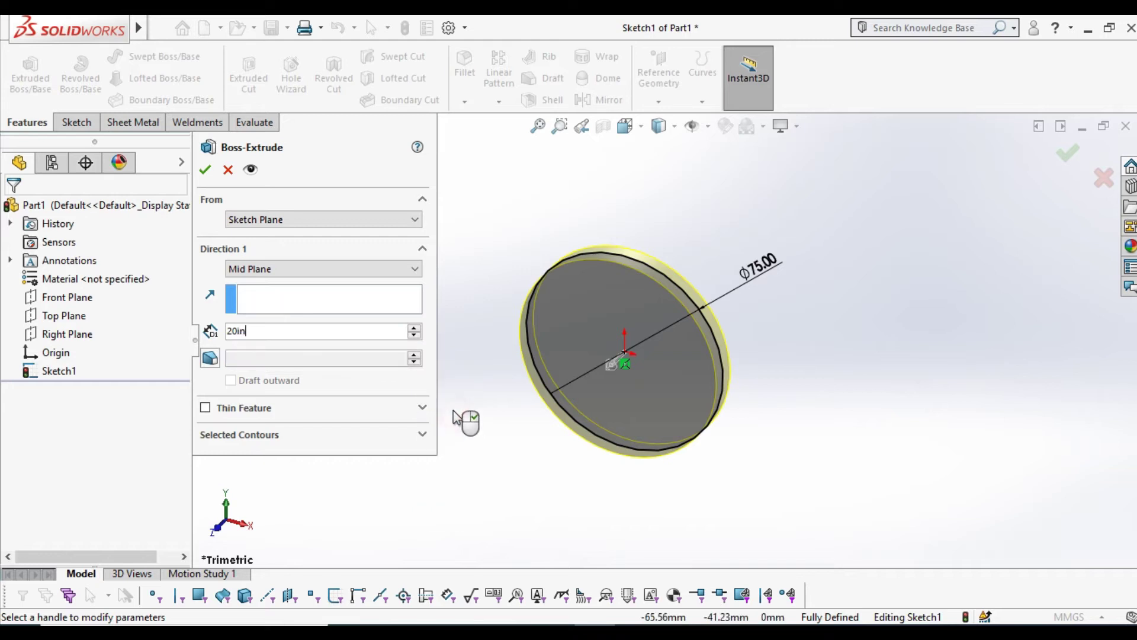
{"action": "key", "text": "Return"}
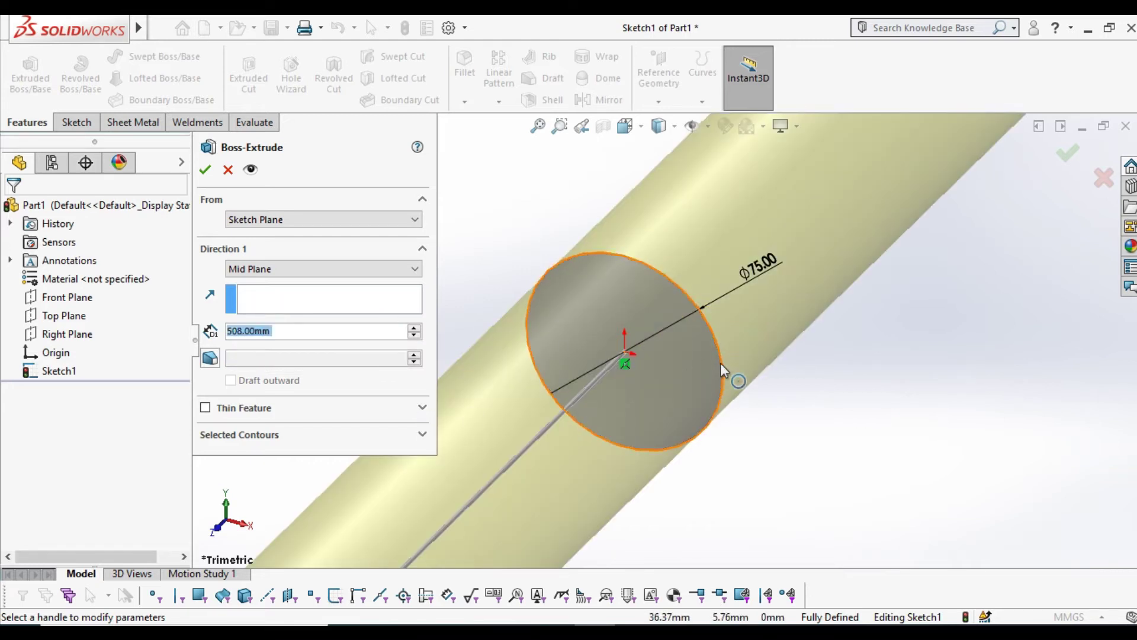
{"action": "scroll", "coordinate": [684, 255], "scroll_direction": "up", "scroll_amount": 3}
{"action": "scroll", "coordinate": [684, 254], "scroll_direction": "up", "scroll_amount": 3}
{"action": "mouse_move", "coordinate": [666, 272]}
{"action": "middle_mouse_down"}
{"action": "mouse_move", "coordinate": [630, 251]}
{"action": "mouse_move", "coordinate": [648, 251]}
{"action": "mouse_move", "coordinate": [626, 292]}
{"action": "middle_mouse_up"}
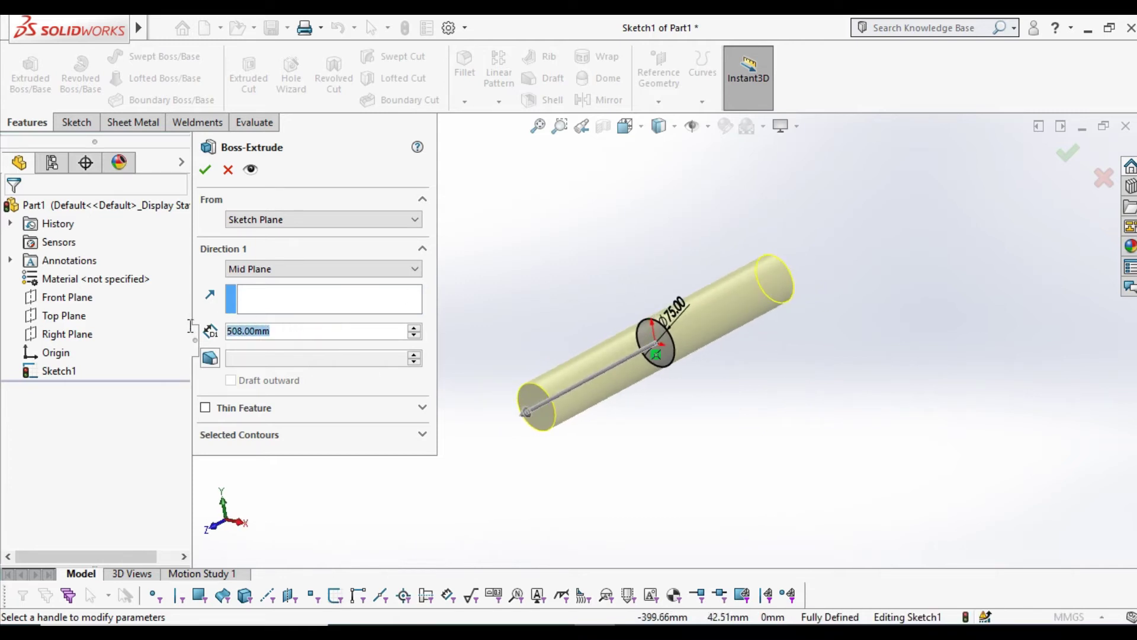
{"action": "type", "text": "500"}
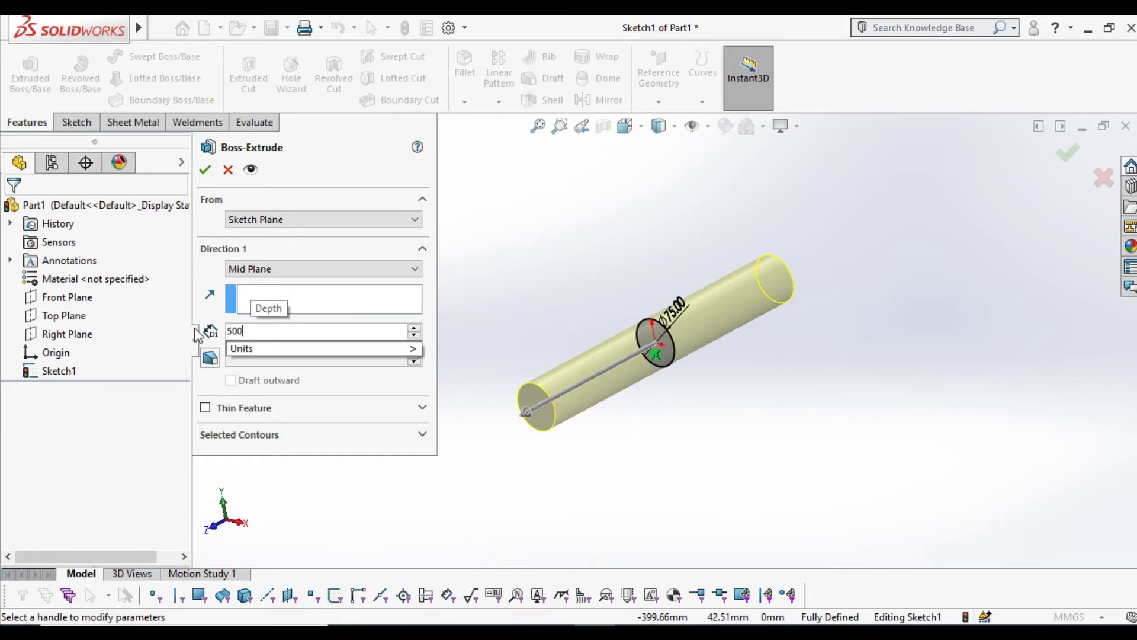
{"action": "key", "text": "Return"}
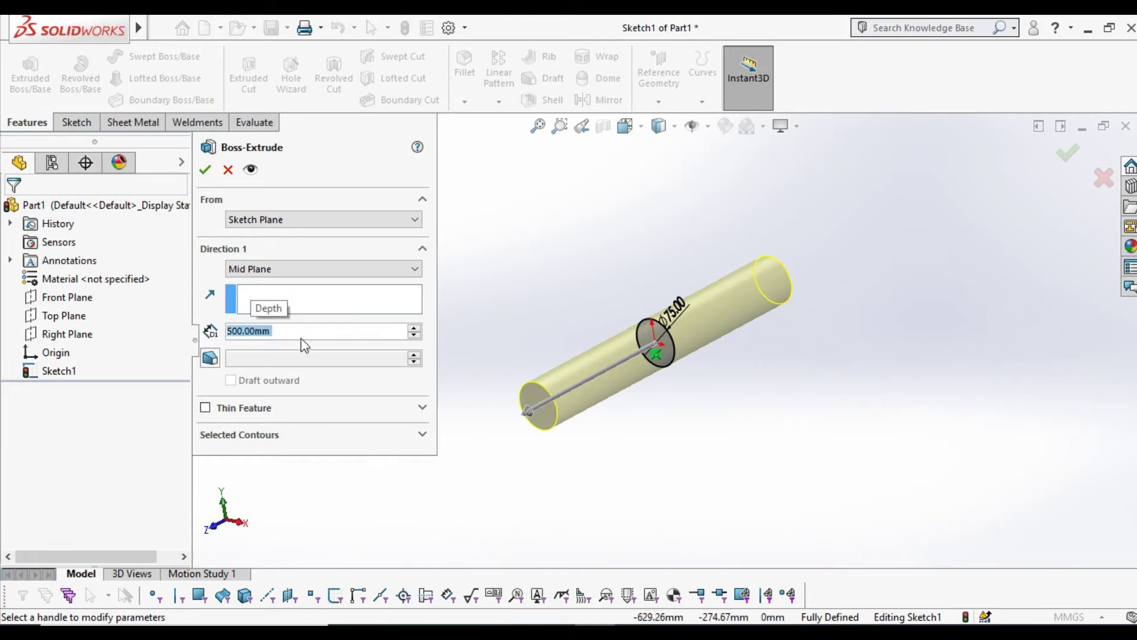
{"action": "left_click", "coordinate": [207, 178]}
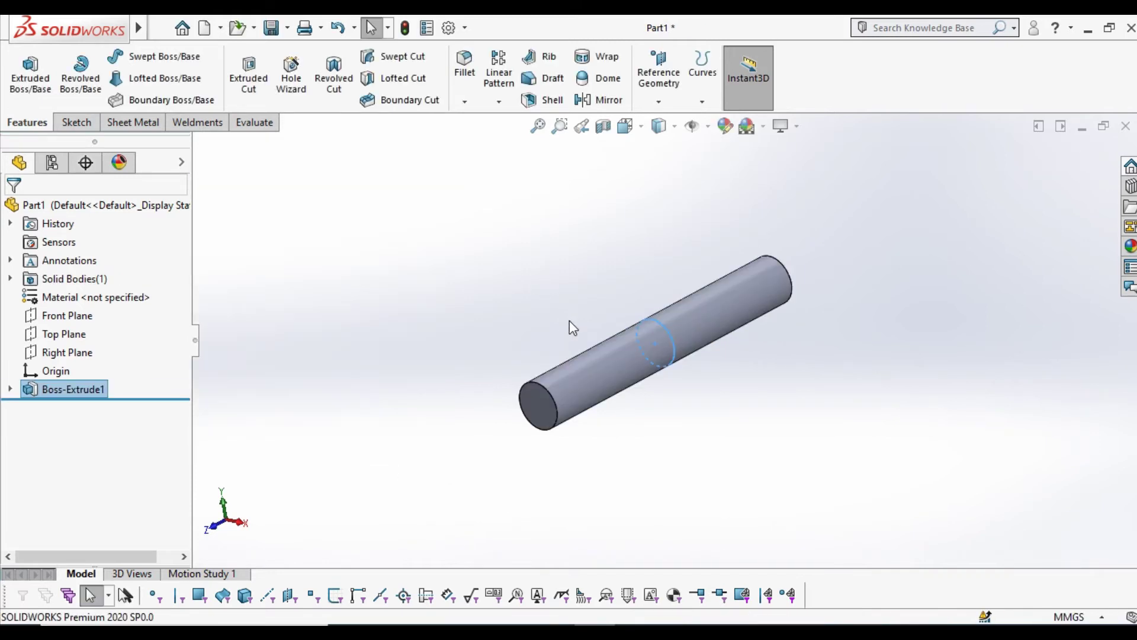
Sketch a circle centred on the origin on the cylinder's end face, viewed Normal To
{"action": "left_click", "coordinate": [530, 411]}
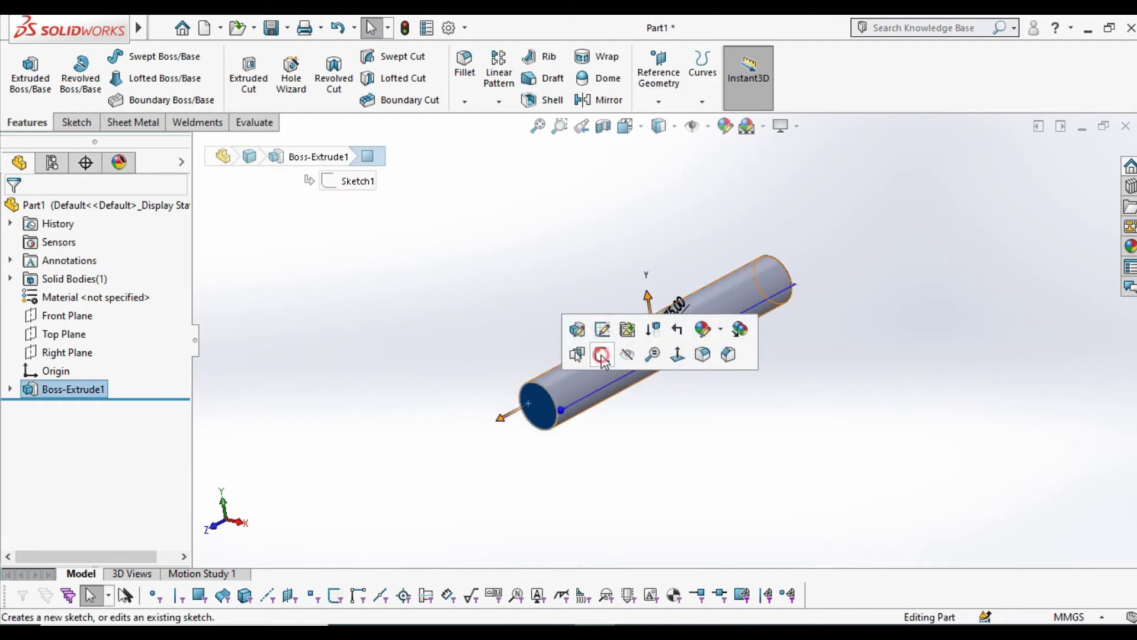
{"action": "left_click", "coordinate": [573, 355]}
{"action": "left_click", "coordinate": [634, 126]}
{"action": "left_click", "coordinate": [715, 220]}
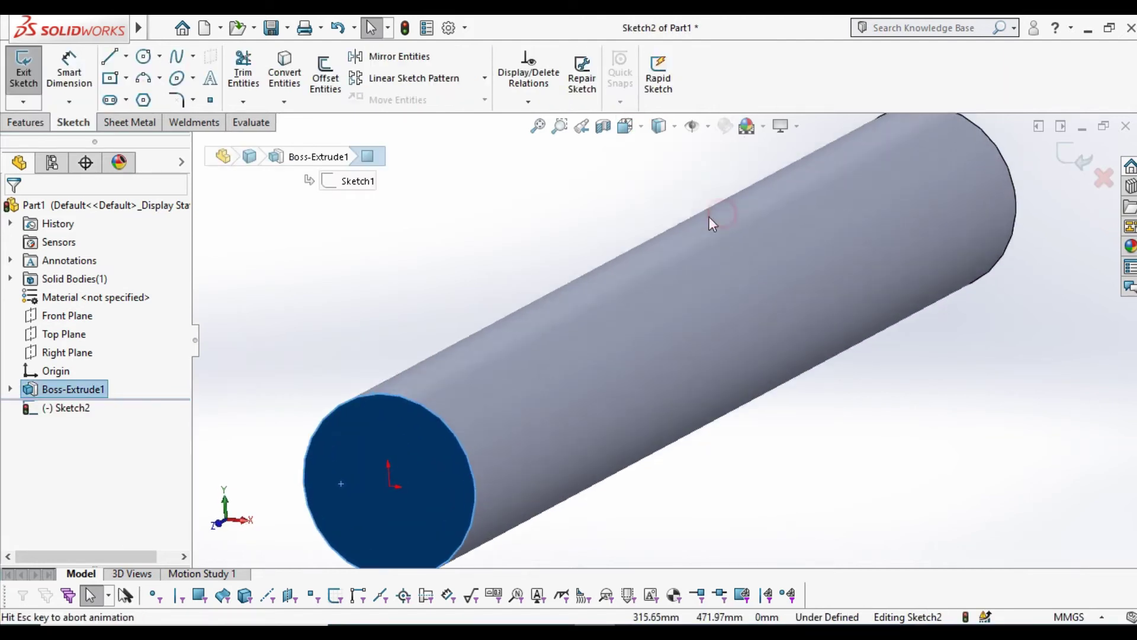
{"action": "left_click", "coordinate": [144, 58]}
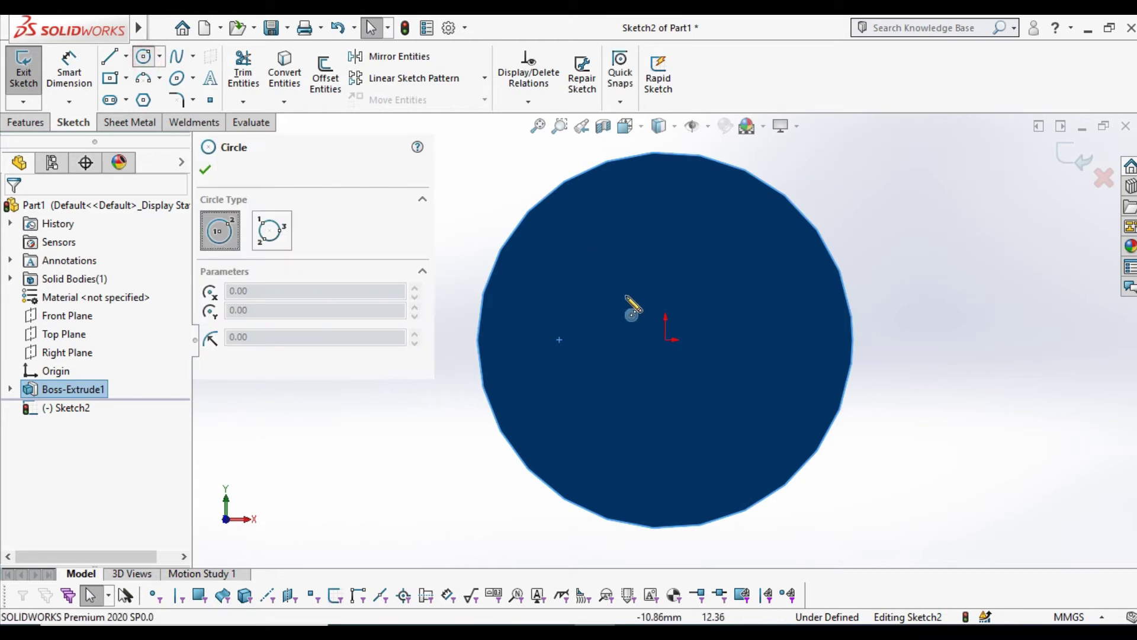
{"action": "left_click", "coordinate": [665, 340]}
{"action": "left_click", "coordinate": [659, 380]}
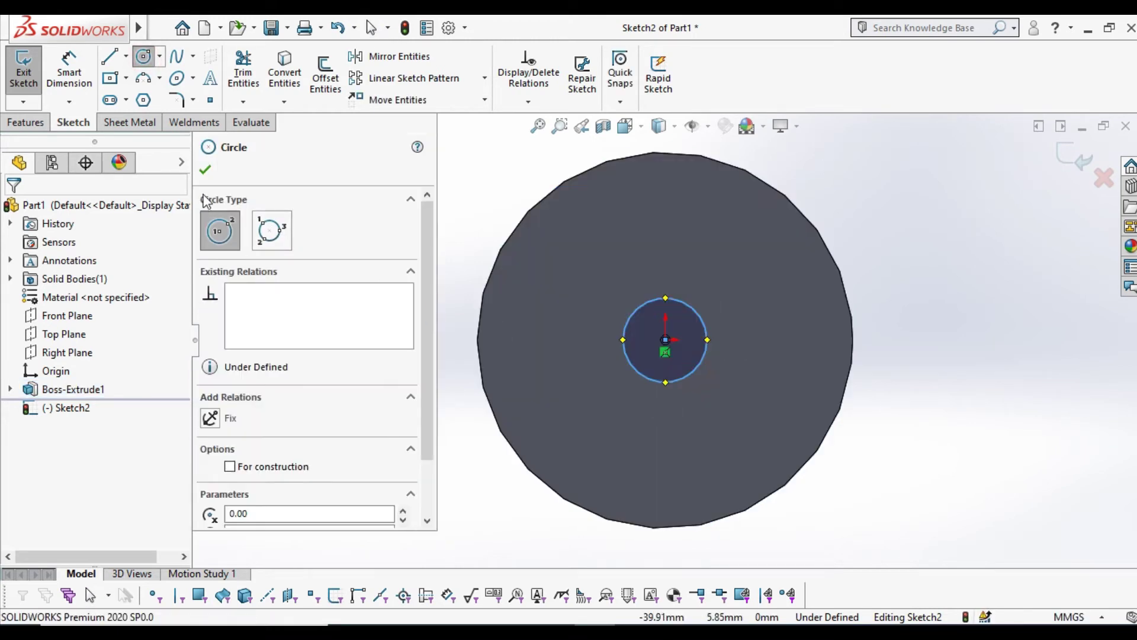
{"action": "left_click", "coordinate": [204, 172]}
Dimension the end-face circle to a 25 mm diameter
{"action": "left_click", "coordinate": [69, 70]}
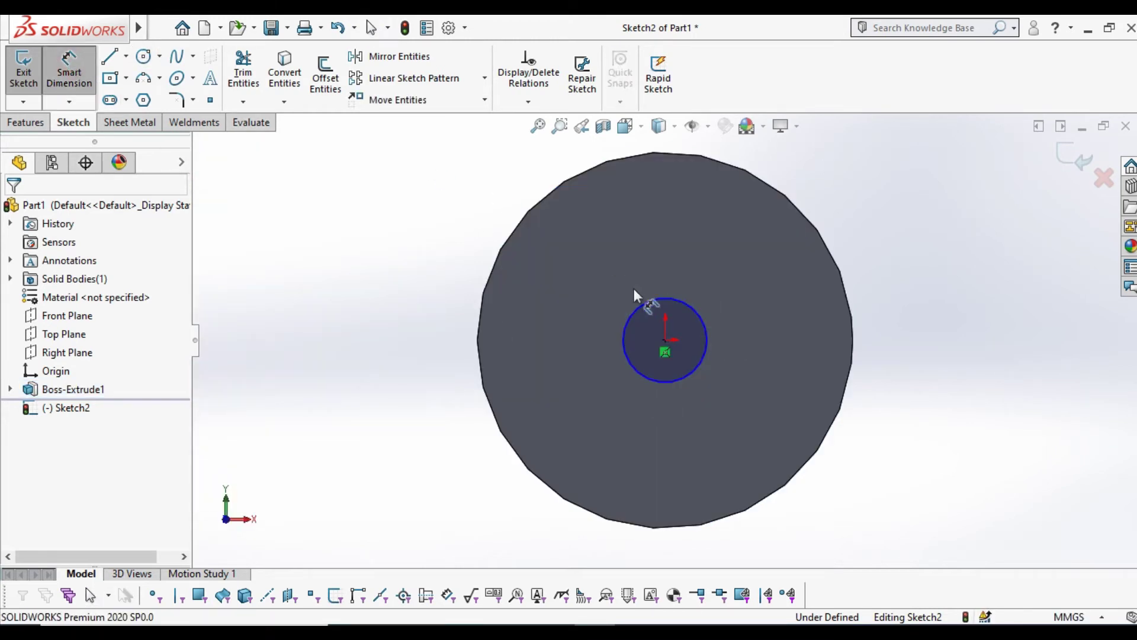
{"action": "left_click", "coordinate": [704, 324]}
{"action": "left_click", "coordinate": [951, 274]}
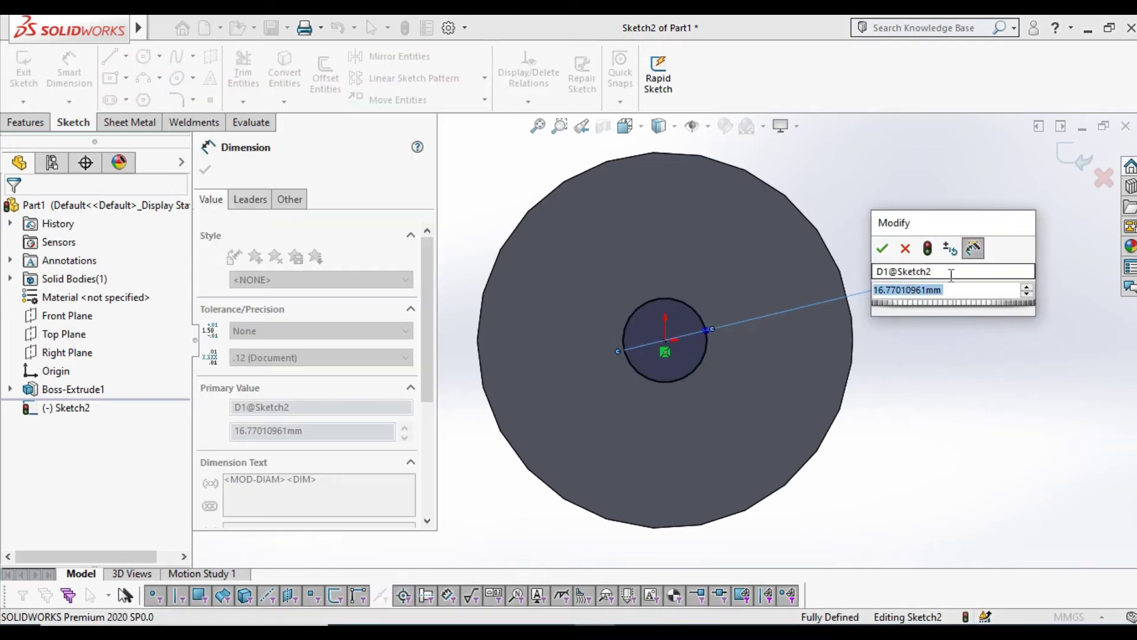
{"action": "type", "text": "20"}
{"action": "key", "text": "Return"}
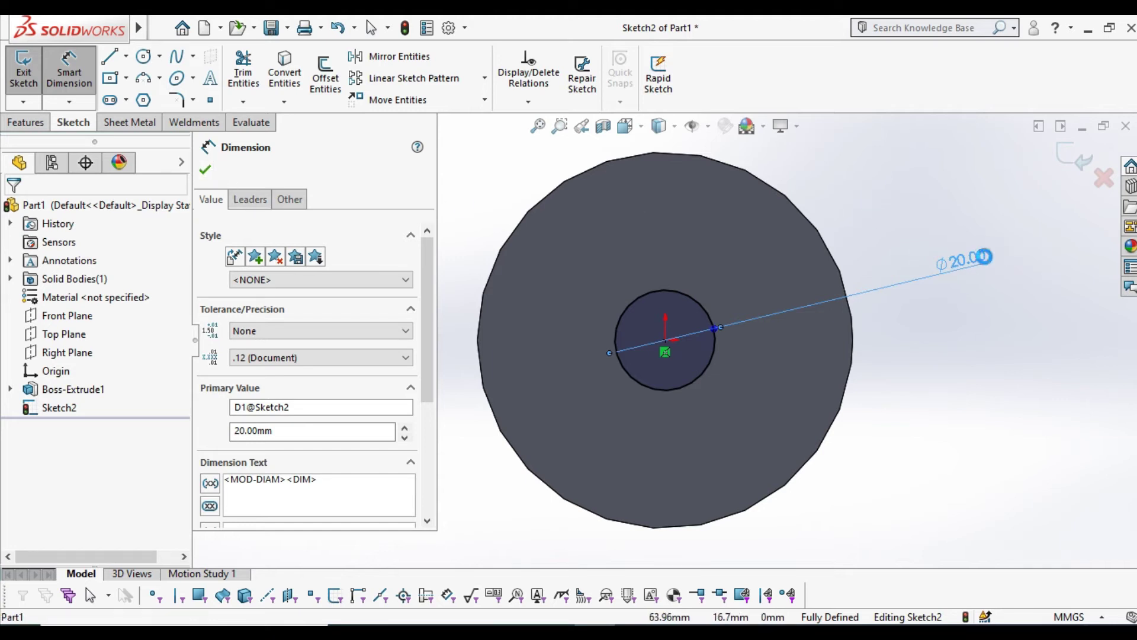
{"action": "double_click", "coordinate": [985, 258]}
{"action": "type", "text": "25"}
{"action": "key", "text": "Return"}
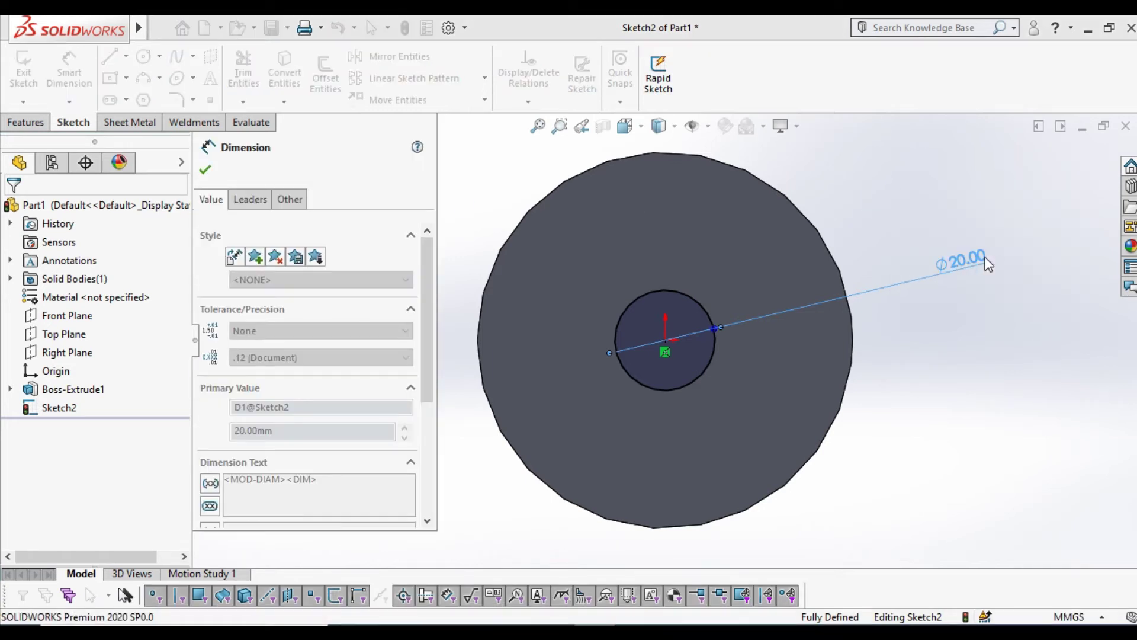
{"action": "left_click", "coordinate": [205, 169]}
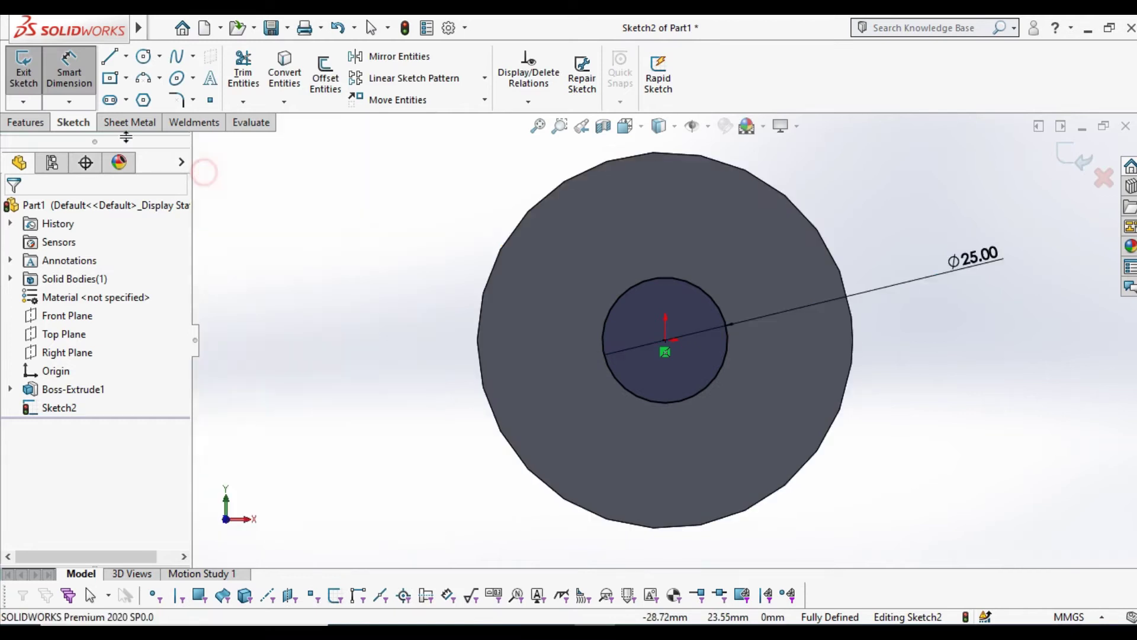
Extrude the 25 mm circle 5 mm as the Boss-Extrude2 stub
{"action": "left_click", "coordinate": [26, 122]}
{"action": "left_click", "coordinate": [30, 74]}
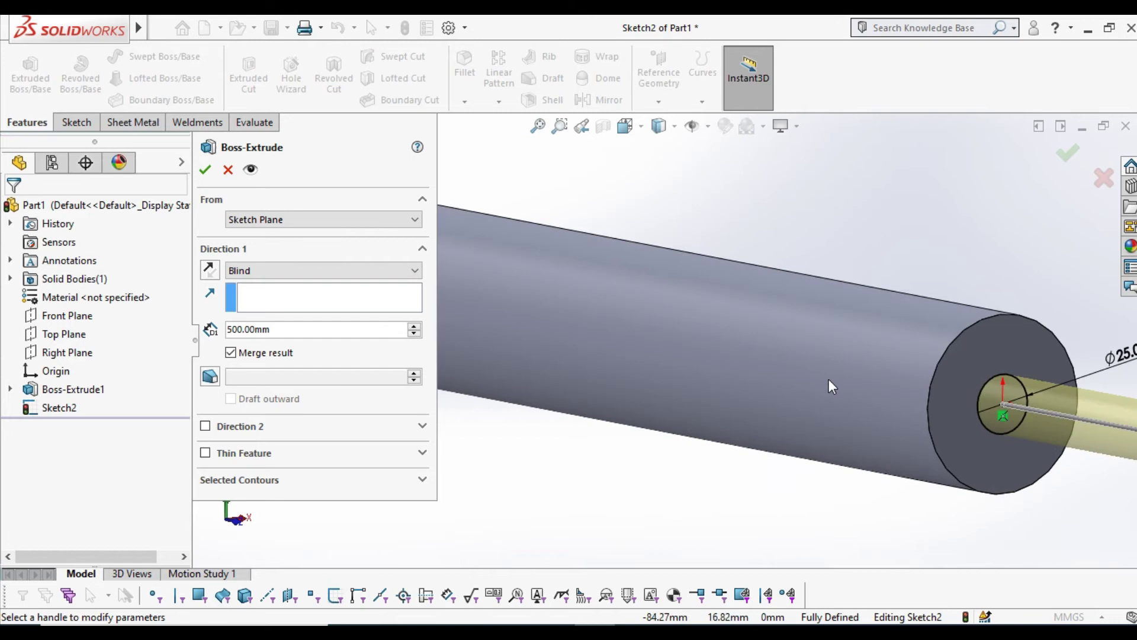
{"action": "type", "text": "5"}
{"action": "key", "text": "Return"}
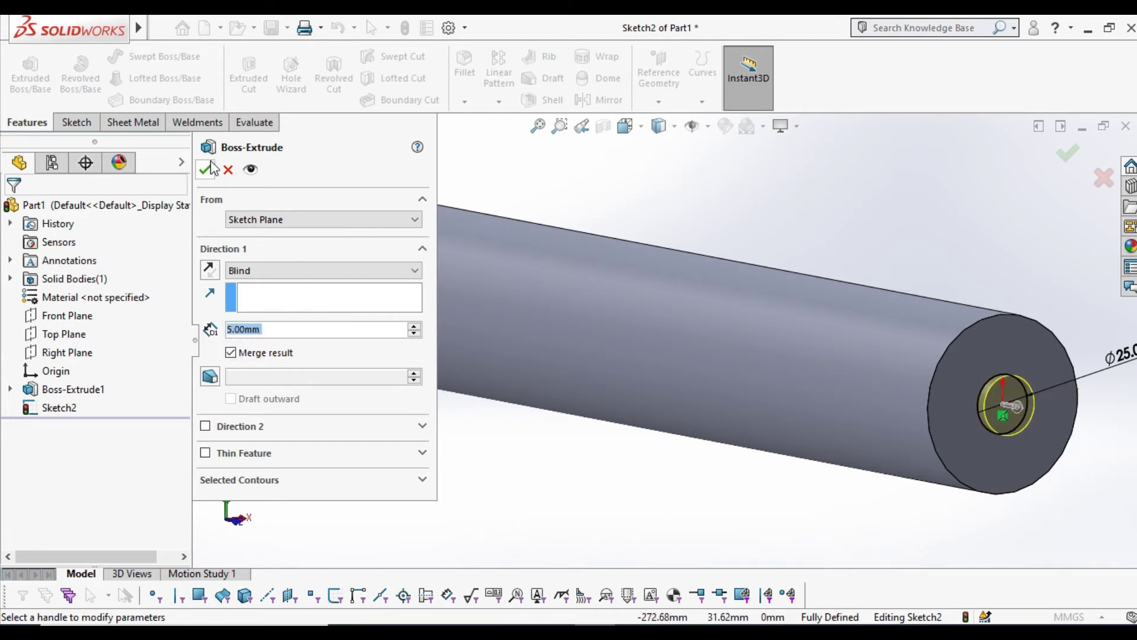
{"action": "left_click", "coordinate": [210, 176]}
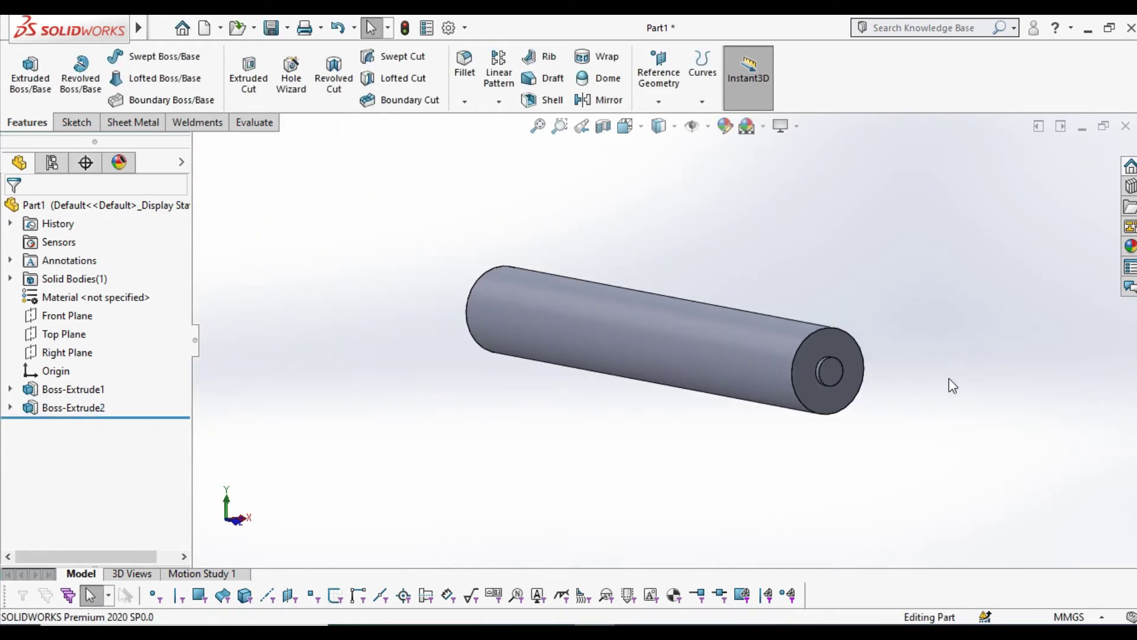
Sketch a circle centred on the origin on the stub's end face, viewed Normal To
{"action": "scroll", "coordinate": [802, 412], "scroll_direction": "down", "scroll_amount": 5}
{"action": "left_click", "coordinate": [743, 339]}
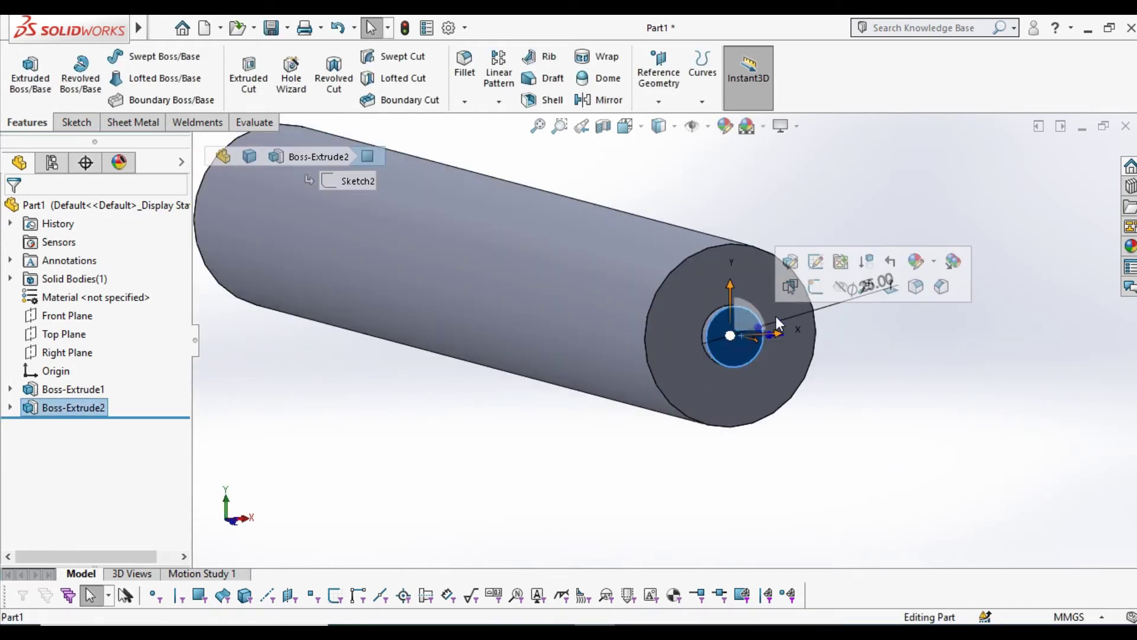
{"action": "left_click", "coordinate": [815, 287]}
{"action": "left_click", "coordinate": [626, 126]}
{"action": "left_click", "coordinate": [718, 221]}
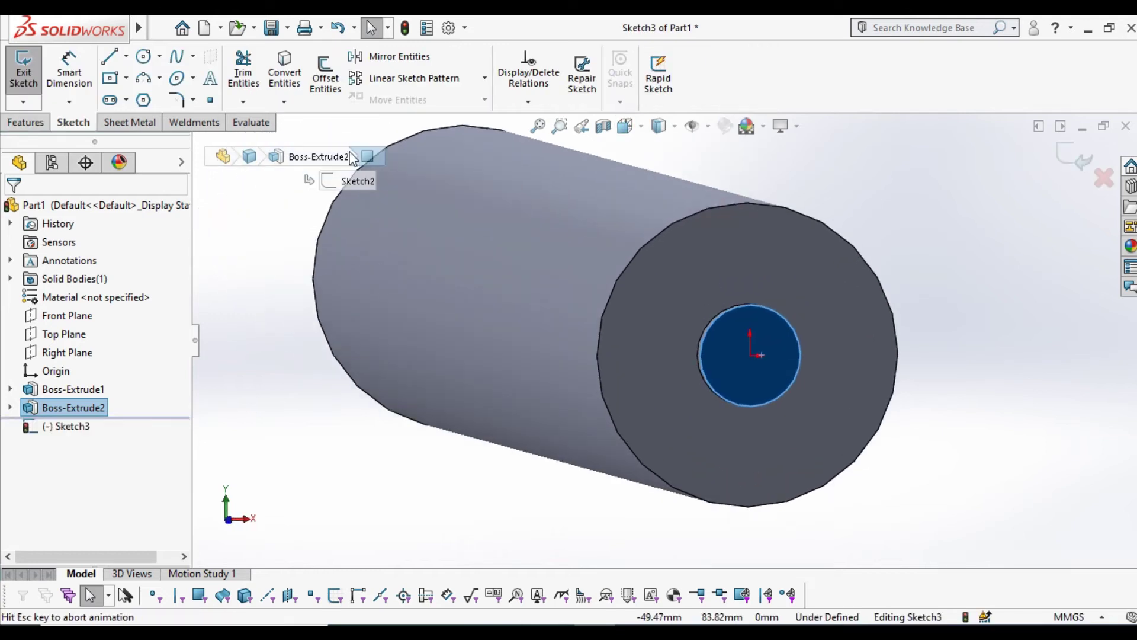
{"action": "left_click", "coordinate": [145, 58]}
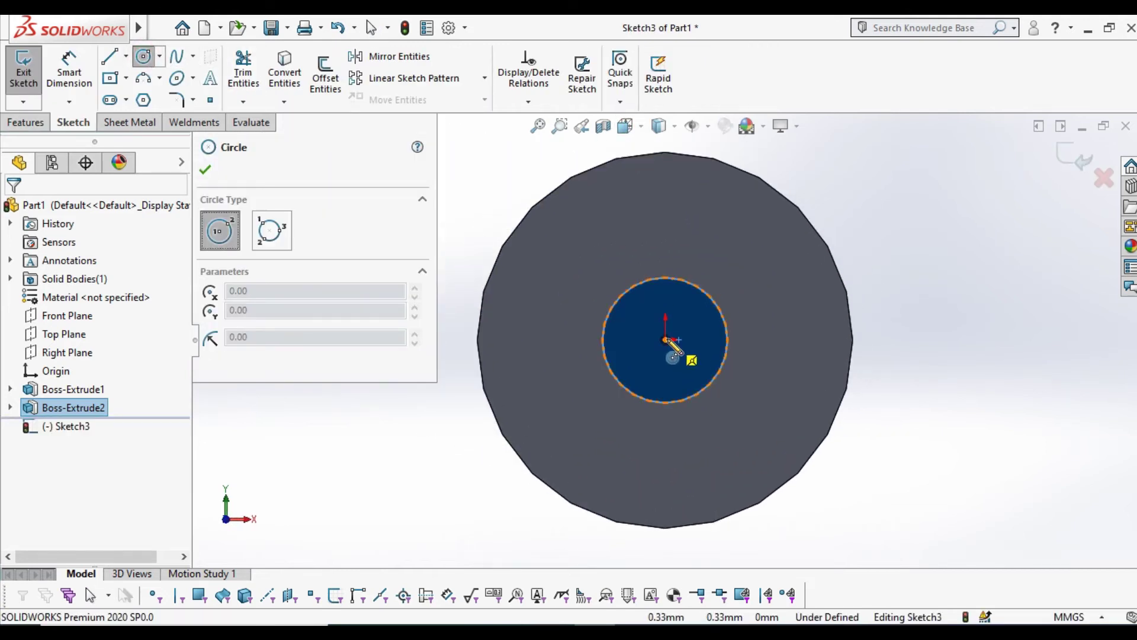
{"action": "left_click", "coordinate": [665, 339]}
{"action": "left_click", "coordinate": [699, 373]}
{"action": "left_click", "coordinate": [205, 170]}
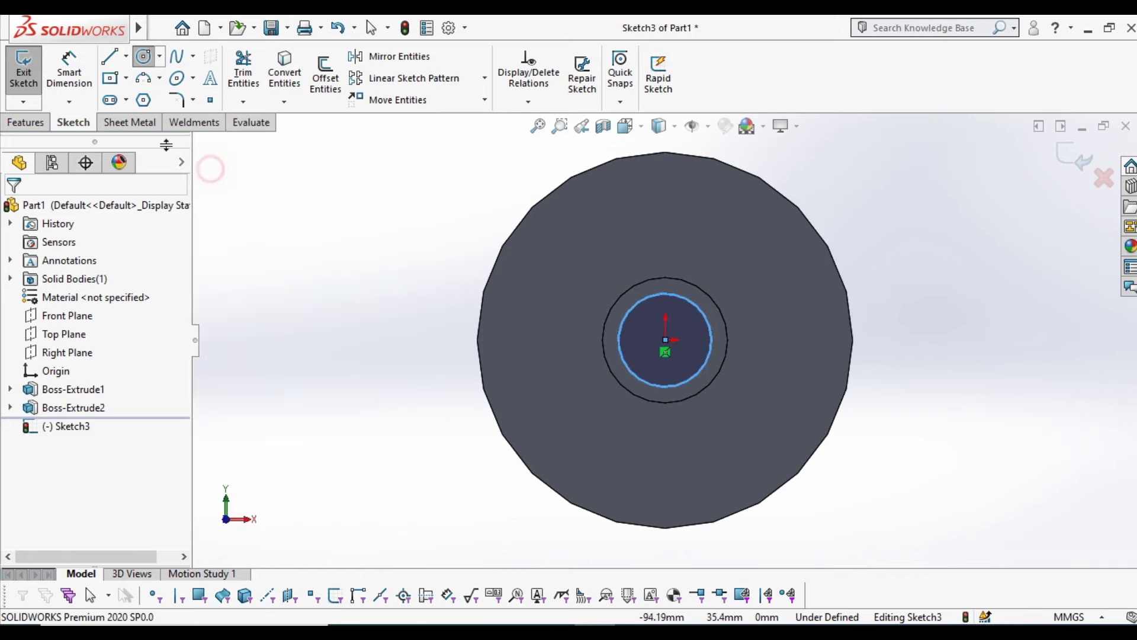
Dimension the stub-face circle to a 20 mm diameter and return to isometric view
{"action": "left_click", "coordinate": [69, 66]}
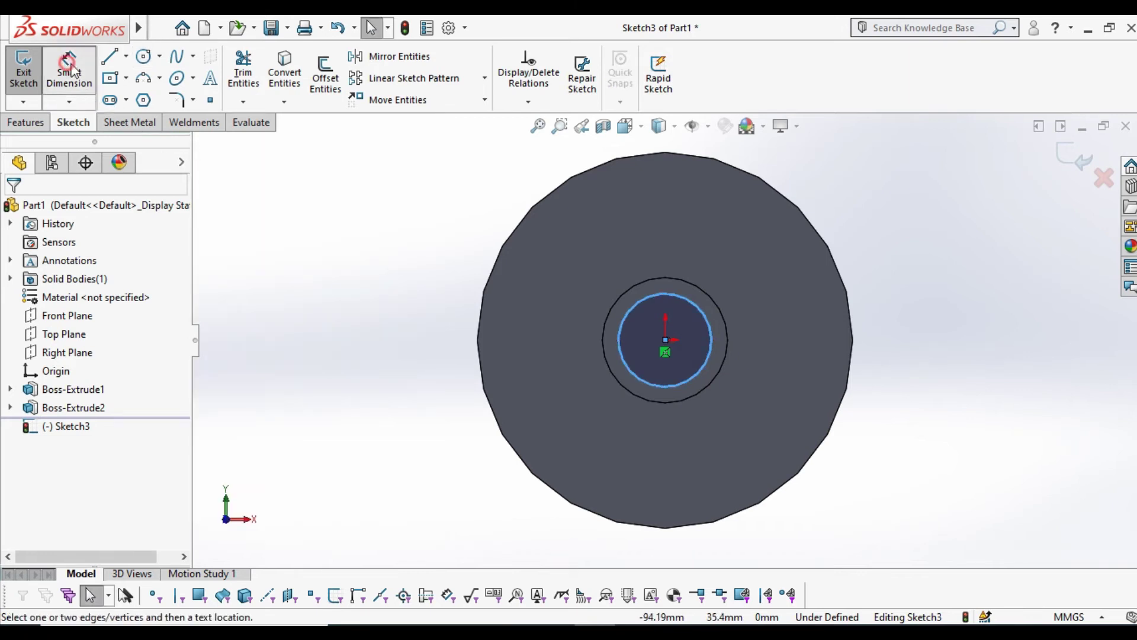
{"action": "left_click", "coordinate": [702, 315]}
{"action": "left_click", "coordinate": [943, 295]}
{"action": "type", "text": "20"}
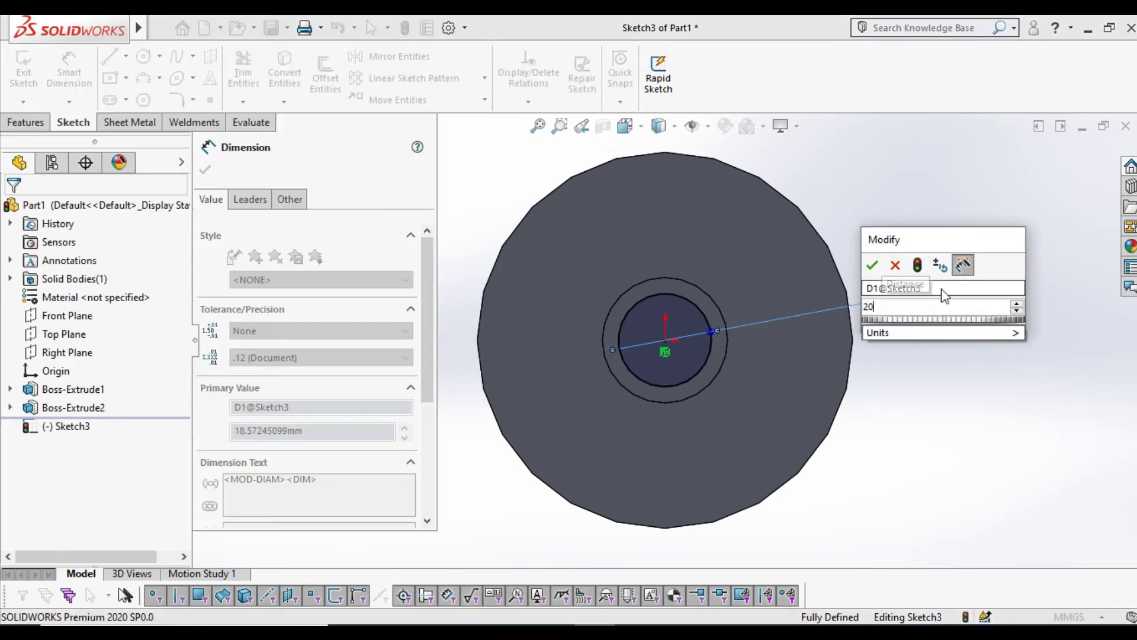
{"action": "key", "text": "Return"}
{"action": "key", "text": "ctrl+7"}
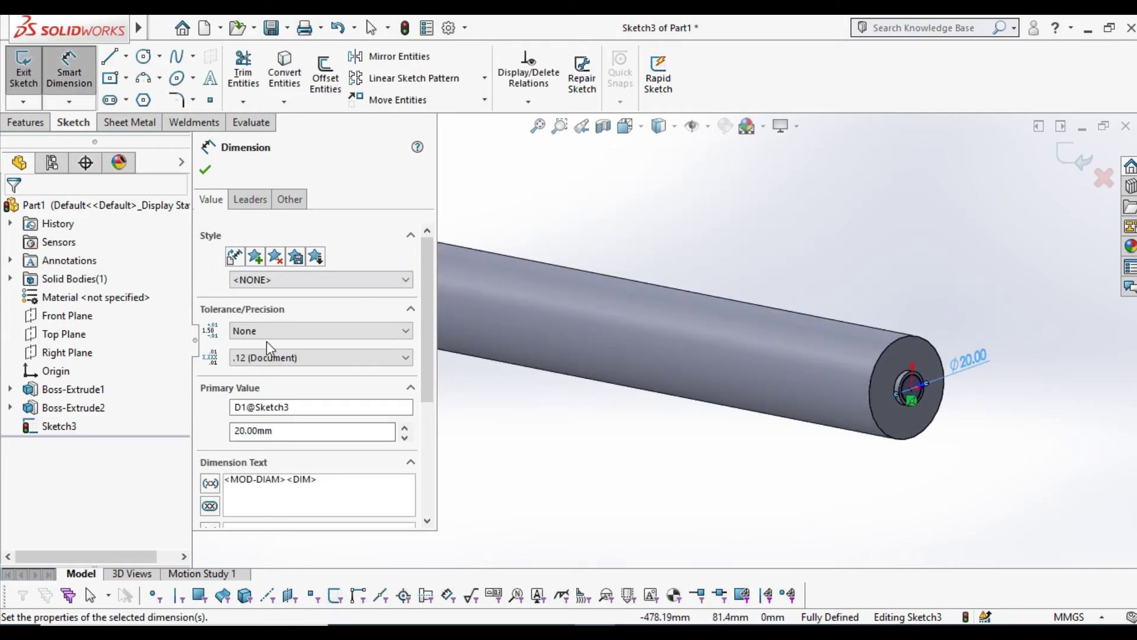
{"action": "left_click", "coordinate": [205, 172]}
{"action": "left_click", "coordinate": [25, 122]}
{"action": "left_click", "coordinate": [31, 74]}
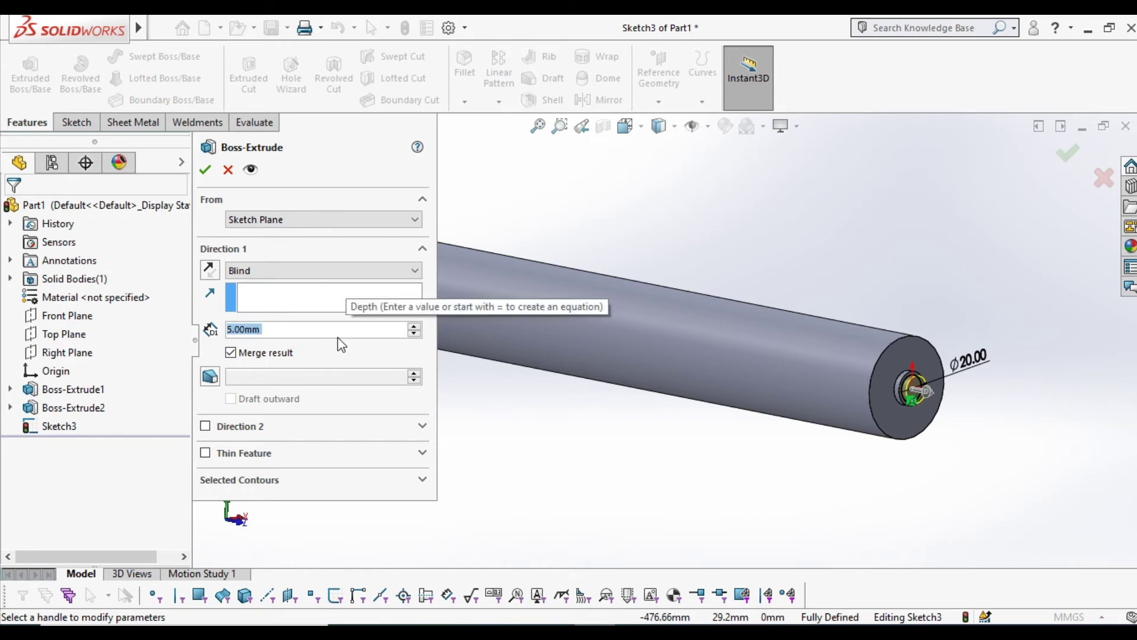
Extrude the 20 mm circle blind 30 mm as Boss-Extrude3 beyond the stub
{"action": "type", "text": "2"}
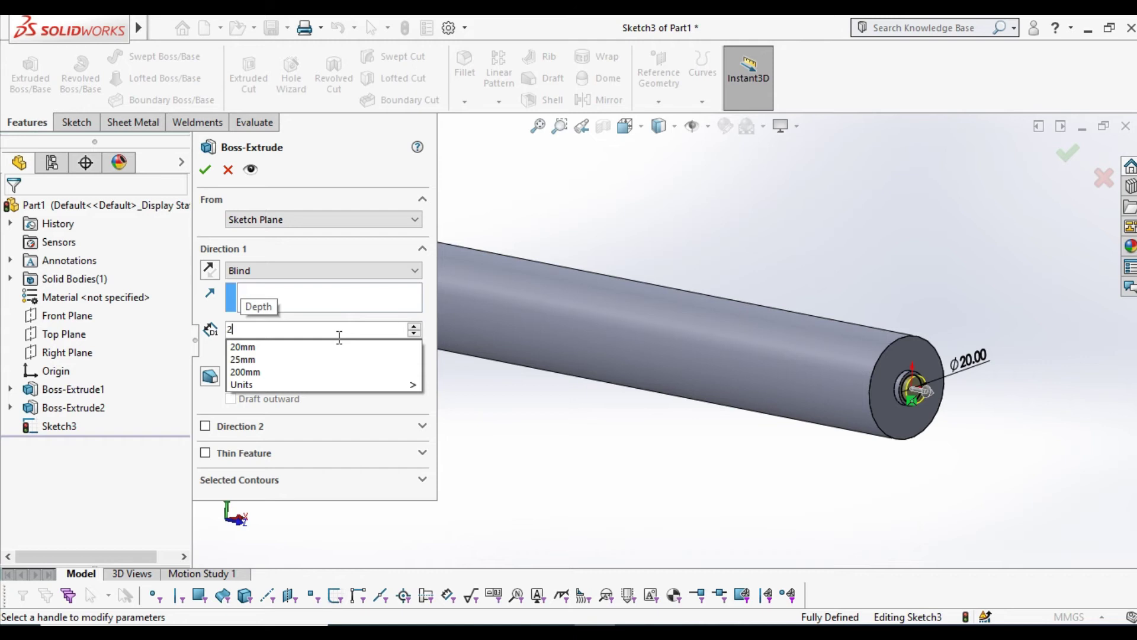
{"action": "key", "text": "BackSpace"}
{"action": "type", "text": "3"}
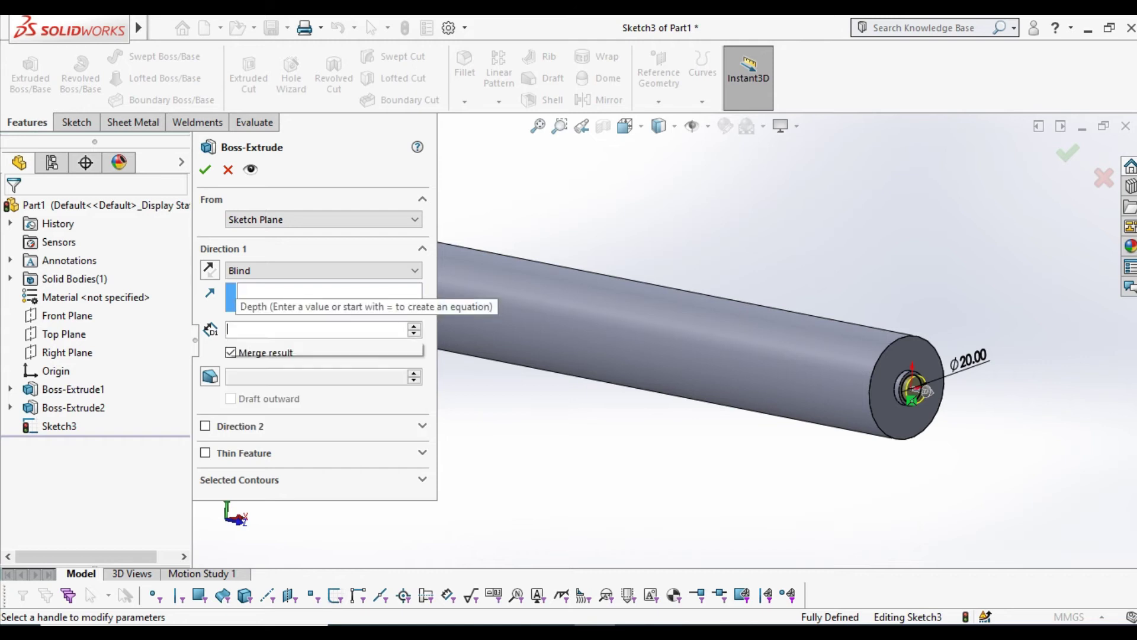
{"action": "type", "text": "0"}
{"action": "key", "text": "Return"}
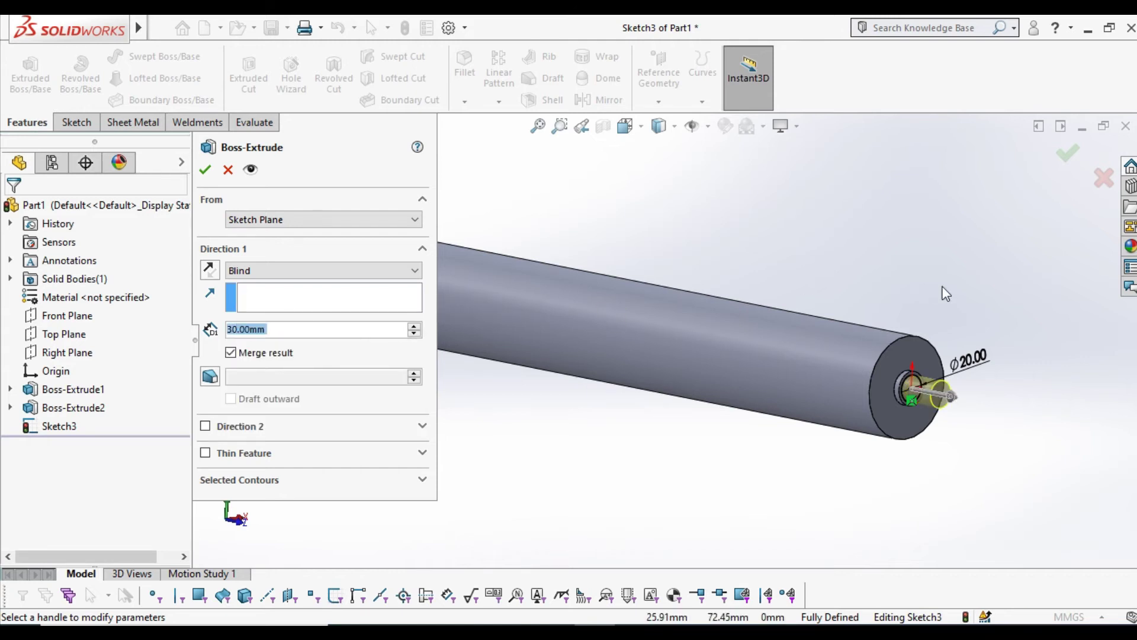
{"action": "scroll", "coordinate": [687, 335], "scroll_direction": "up", "scroll_amount": 5}
{"action": "middle_click_drag", "start_coordinate": [687, 336], "coordinate": [859, 398]}
{"action": "scroll", "coordinate": [860, 398], "scroll_direction": "down", "scroll_amount": 5}
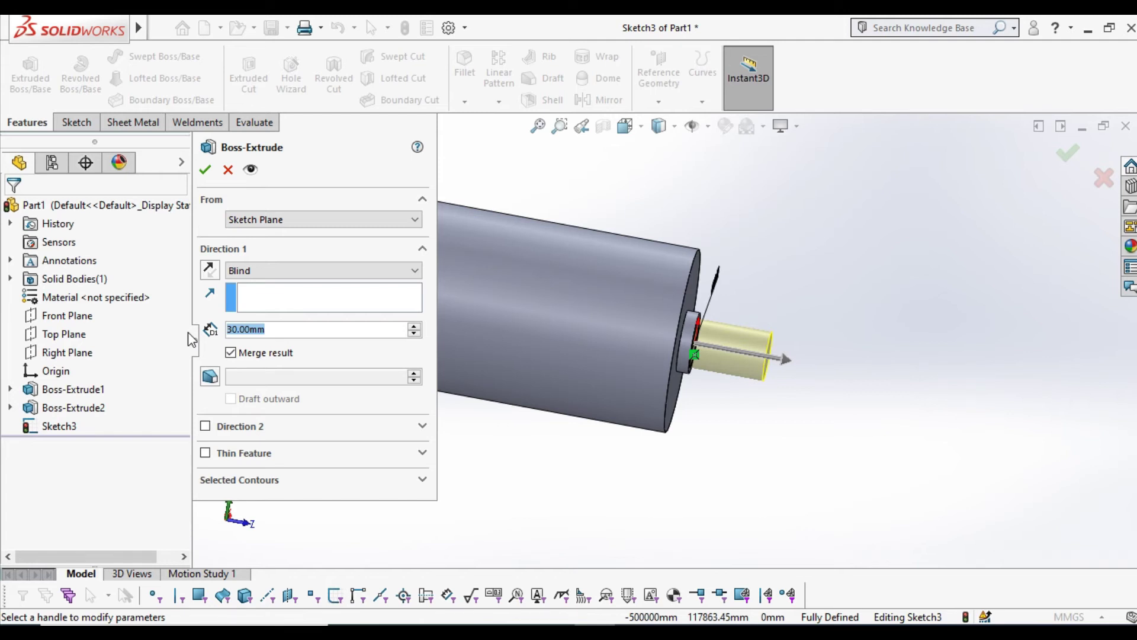
{"action": "left_click", "coordinate": [207, 170]}
{"action": "middle_click_drag", "start_coordinate": [858, 340], "coordinate": [784, 332]}
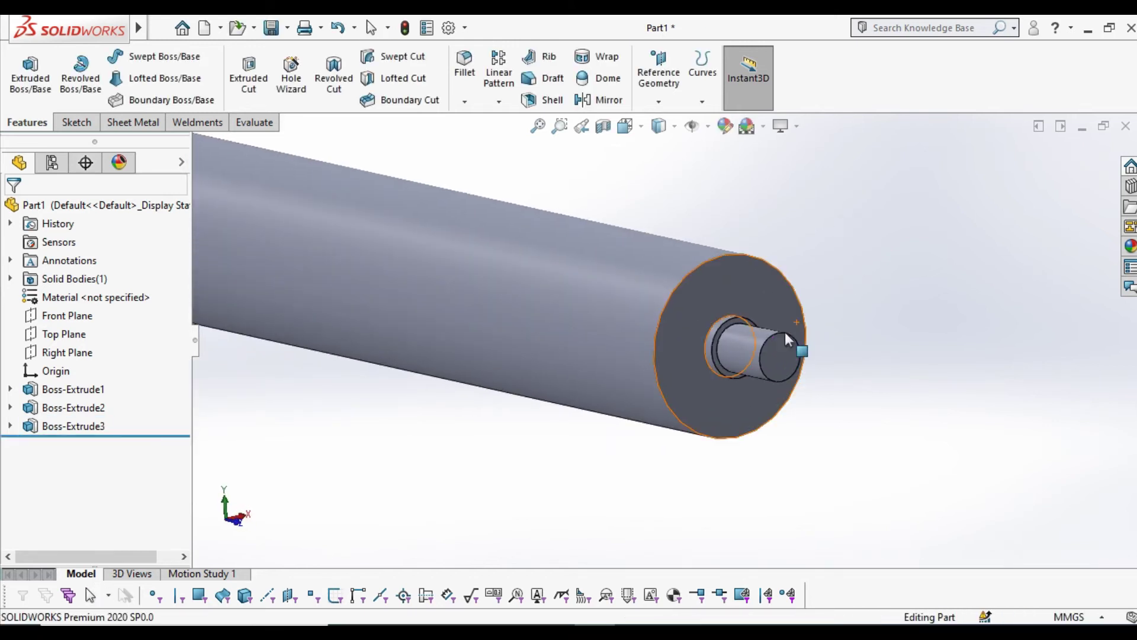
{"action": "scroll", "coordinate": [713, 362], "scroll_direction": "down", "scroll_amount": 3}
Sketch a circle centred on the origin on the shaft's end face, viewed Normal To
{"action": "left_click", "coordinate": [713, 361]}
{"action": "left_click", "coordinate": [786, 314]}
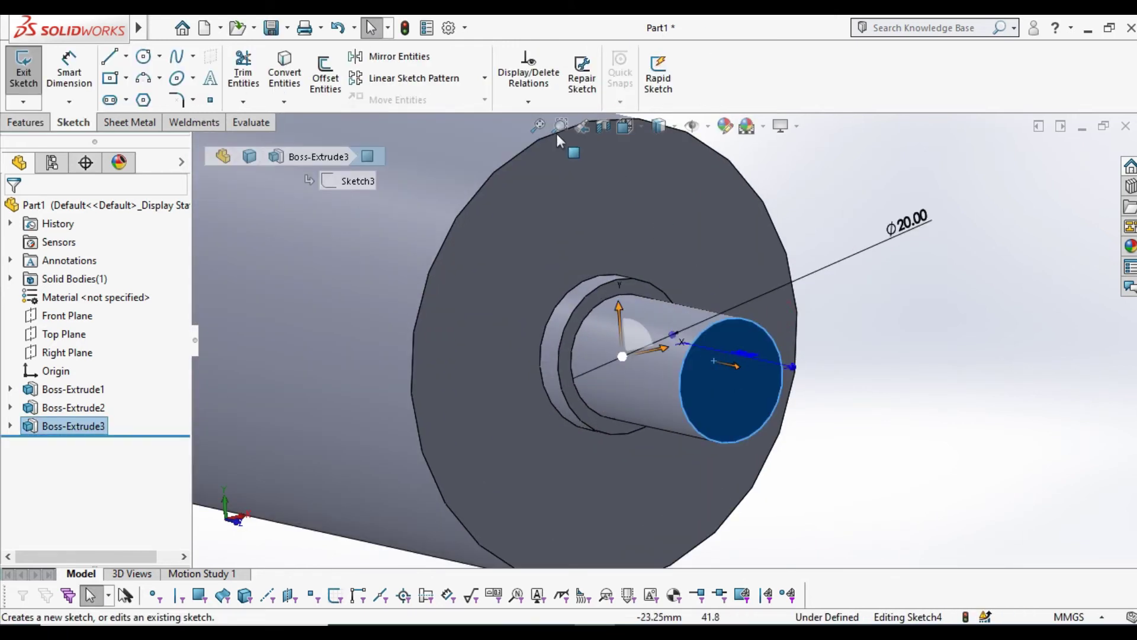
{"action": "left_click", "coordinate": [660, 125]}
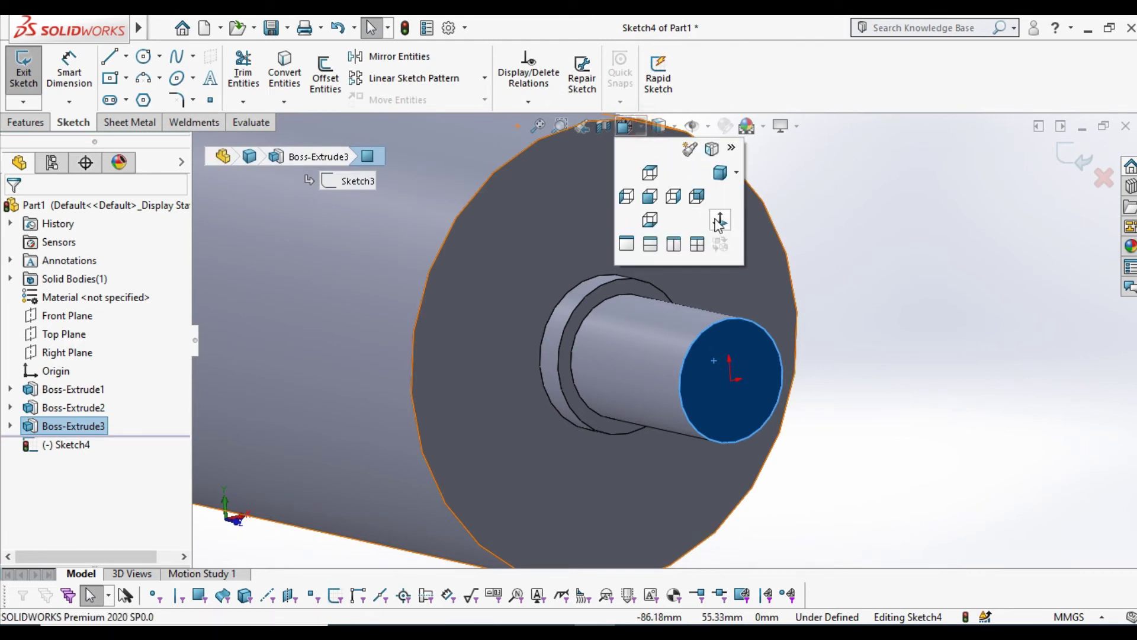
{"action": "left_click", "coordinate": [720, 222]}
{"action": "left_click", "coordinate": [142, 56]}
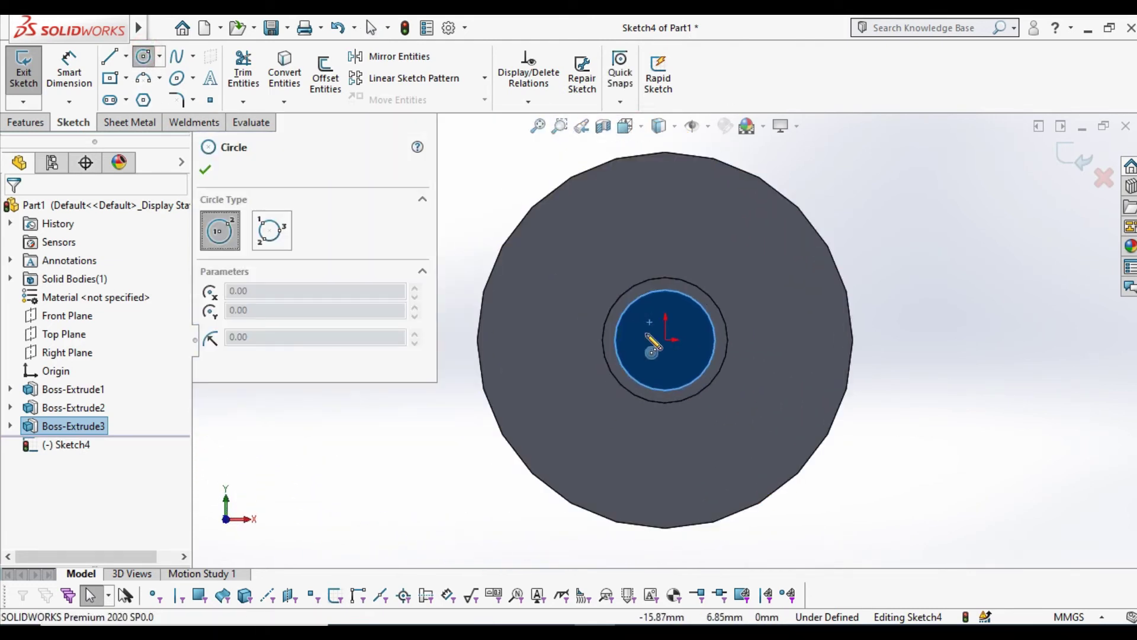
{"action": "left_click", "coordinate": [666, 339]}
{"action": "left_click", "coordinate": [691, 364]}
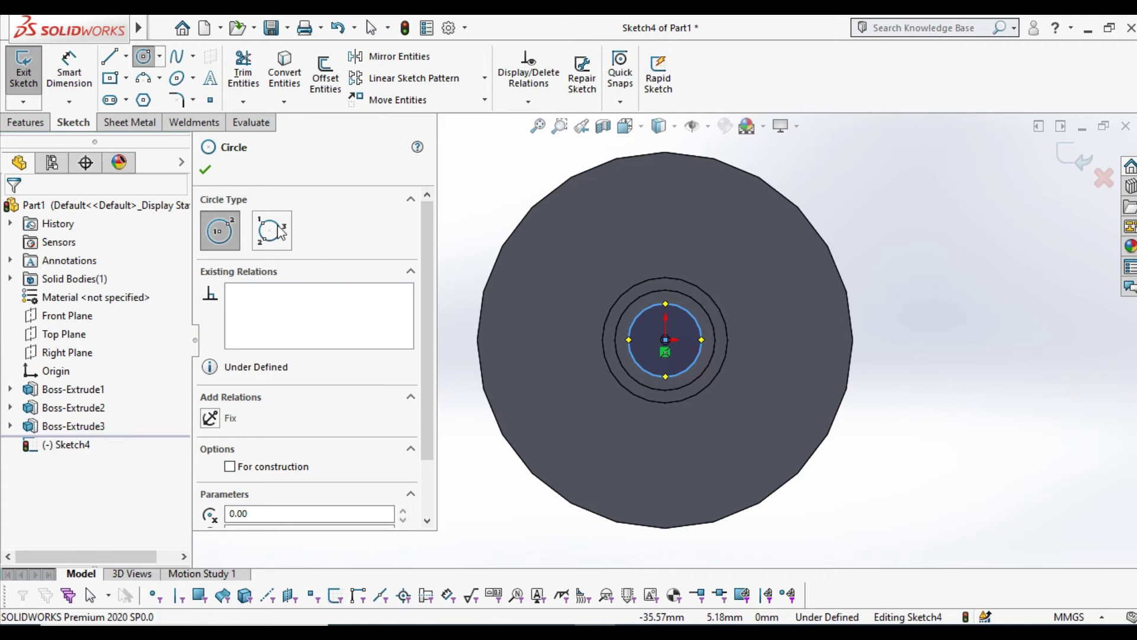
{"action": "left_click", "coordinate": [205, 172]}
Dimension the shaft-end circle at its 18 mm diameter
{"action": "left_click", "coordinate": [68, 71]}
{"action": "left_click", "coordinate": [691, 321]}
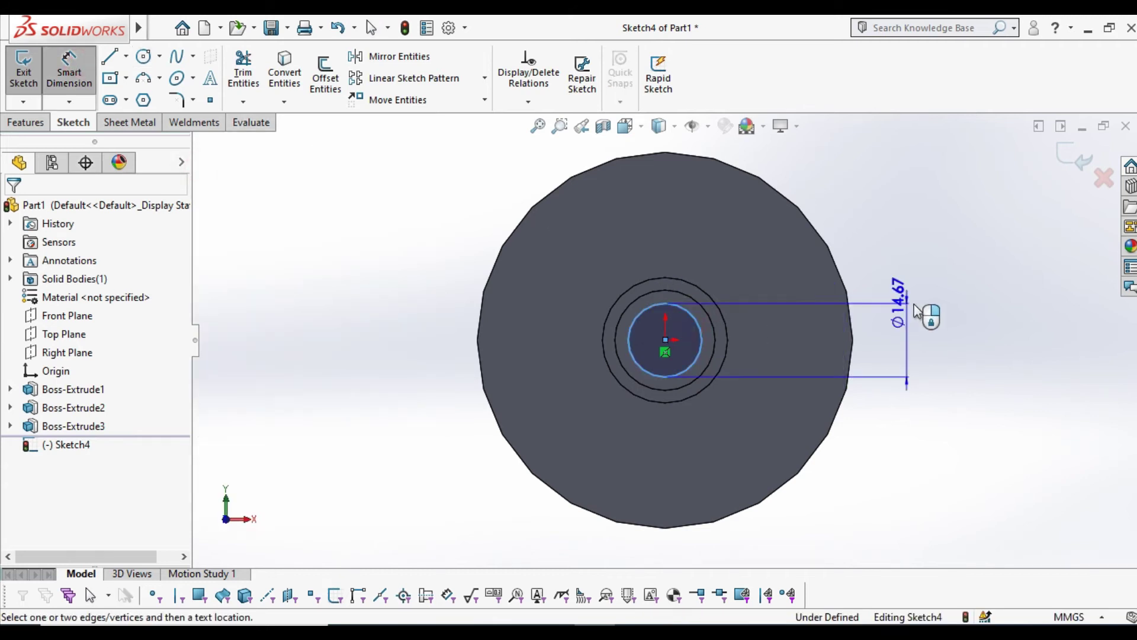
{"action": "left_click", "coordinate": [916, 311]}
{"action": "key", "text": "Return"}
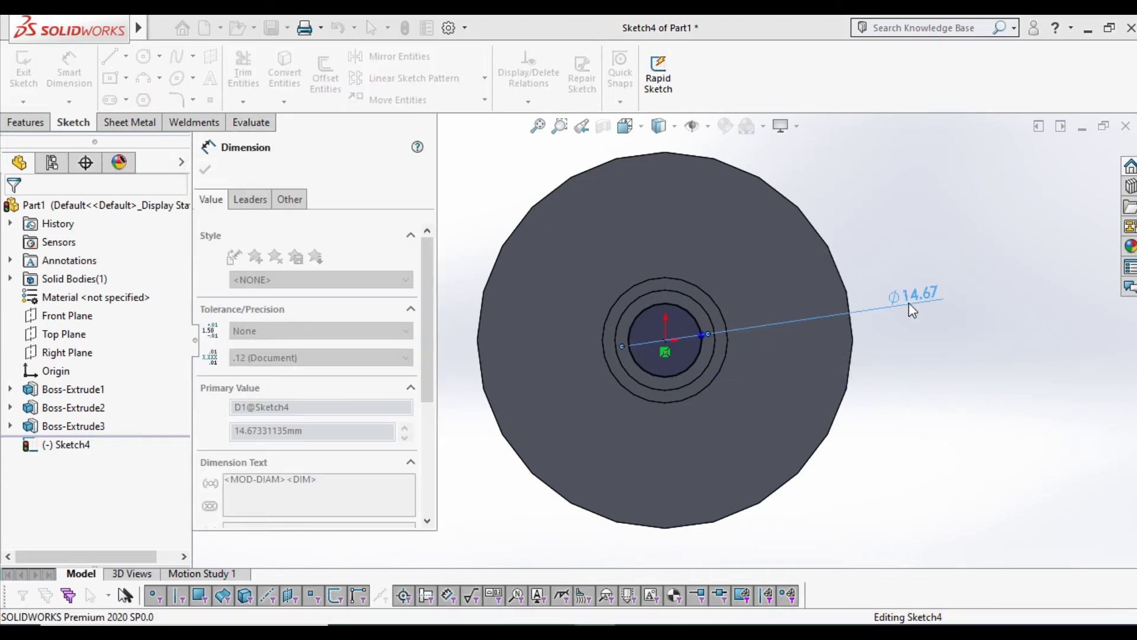
{"action": "left_click", "coordinate": [205, 172]}
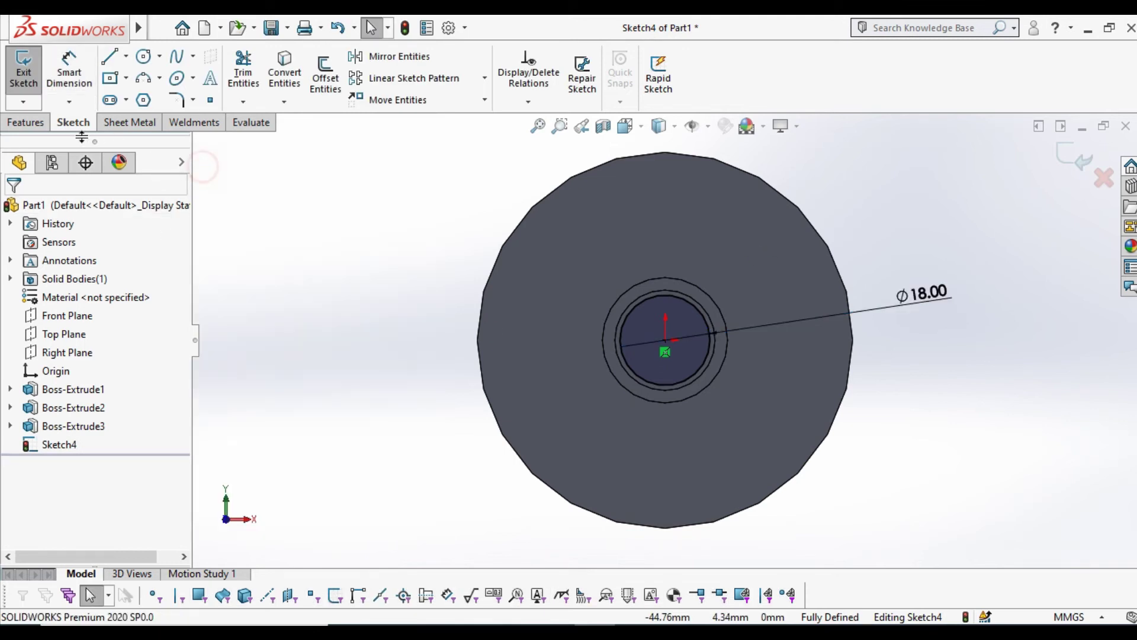
{"action": "left_click", "coordinate": [45, 125]}
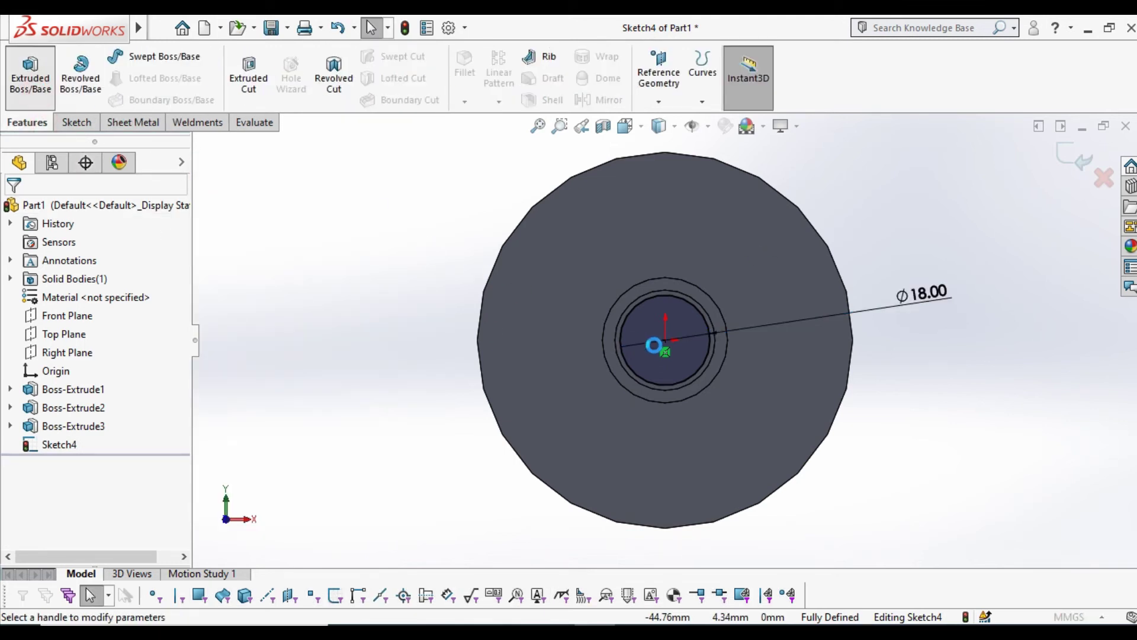
{"action": "left_click", "coordinate": [31, 77]}
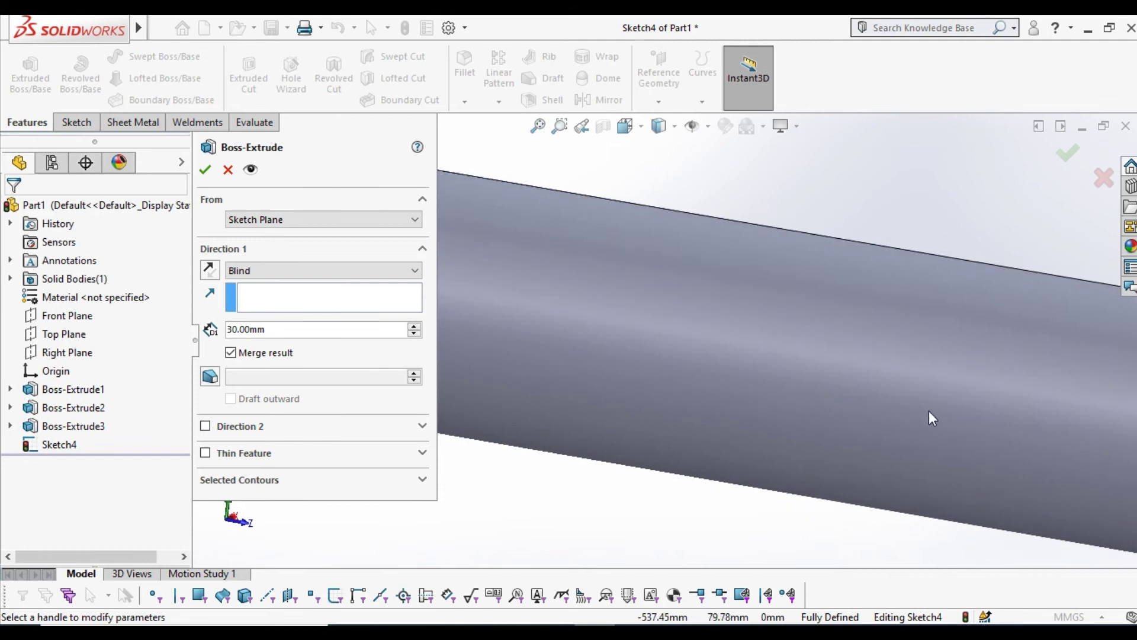
Raise the 18 mm circle's blind extrusion depth from 30 mm to 60 mm and accept it
{"action": "scroll", "coordinate": [871, 370], "scroll_direction": "down", "scroll_amount": 2}
{"action": "scroll", "coordinate": [871, 370], "scroll_direction": "down", "scroll_amount": 2}
{"action": "scroll", "coordinate": [871, 371], "scroll_direction": "down", "scroll_amount": 2}
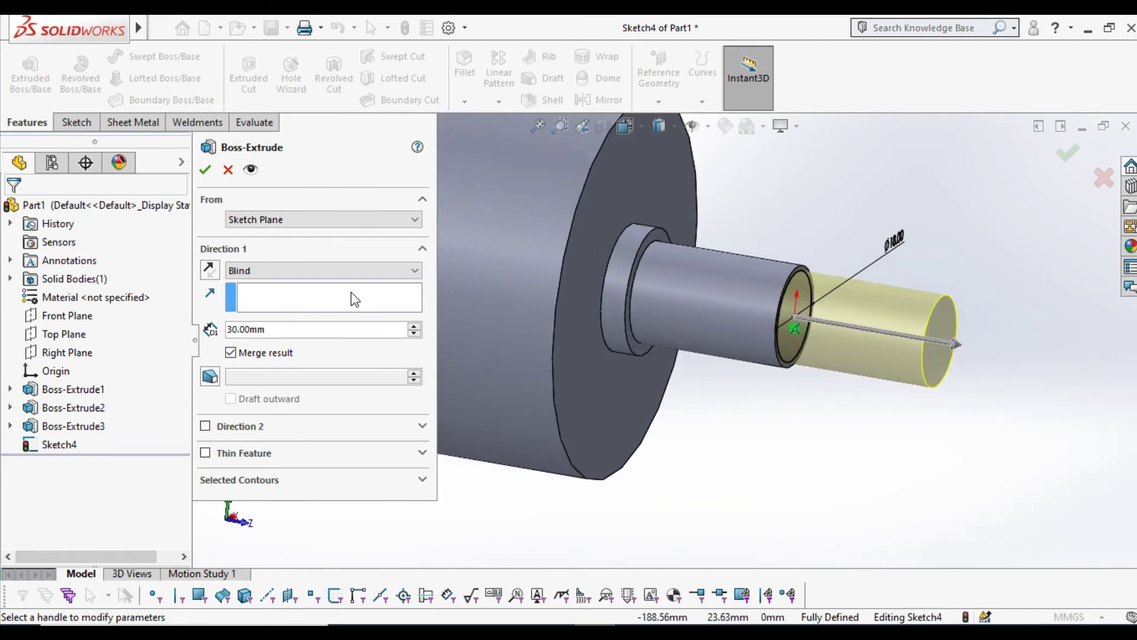
{"action": "left_click", "coordinate": [412, 325]}
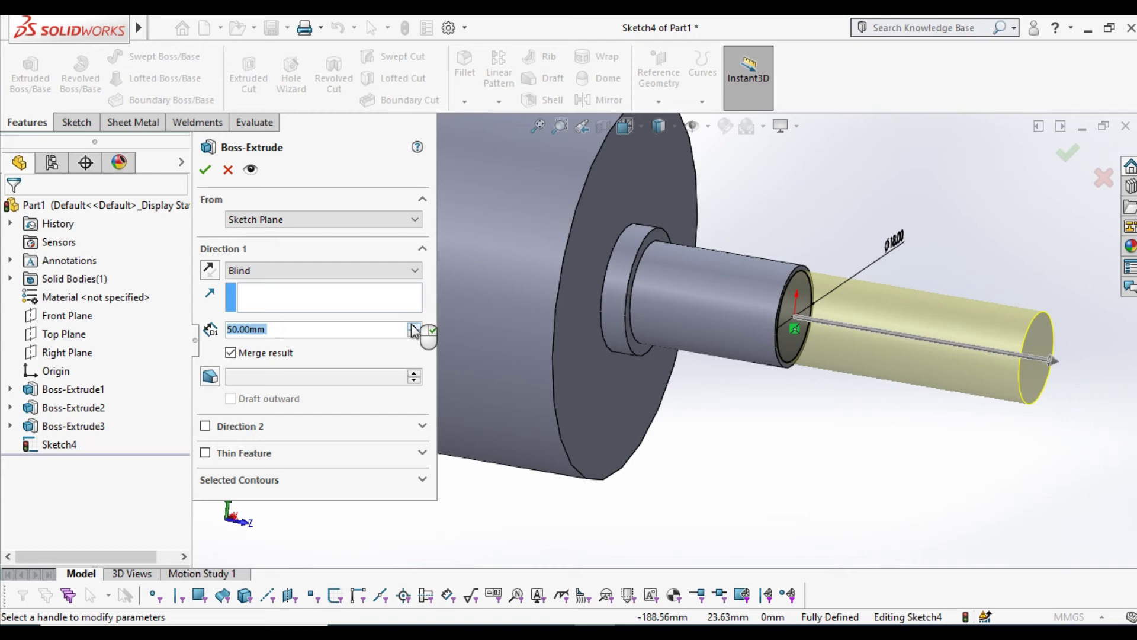
{"action": "left_click", "coordinate": [413, 326]}
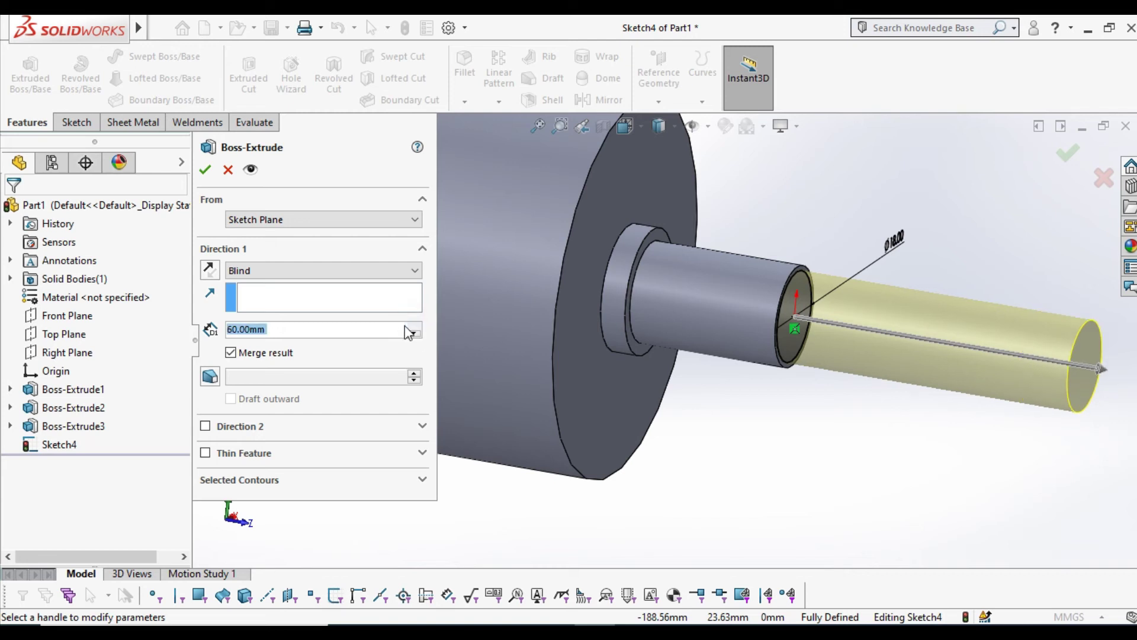
{"action": "left_click", "coordinate": [206, 171]}
Orbit to the roller's plain end face and start a sketch on it, viewed normal-to
{"action": "scroll", "coordinate": [737, 426], "scroll_direction": "up", "scroll_amount": 5}
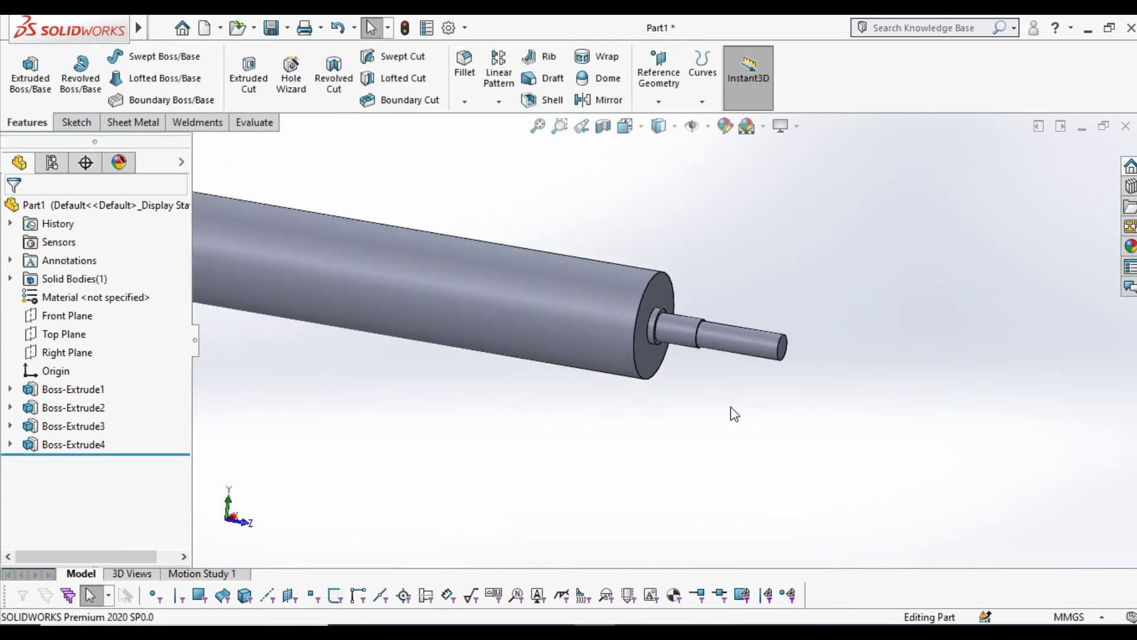
{"action": "mouse_move", "coordinate": [738, 426]}
{"action": "middle_mouse_down"}
{"action": "mouse_move", "coordinate": [727, 375]}
{"action": "mouse_move", "coordinate": [486, 331]}
{"action": "mouse_move", "coordinate": [529, 335]}
{"action": "middle_mouse_up"}
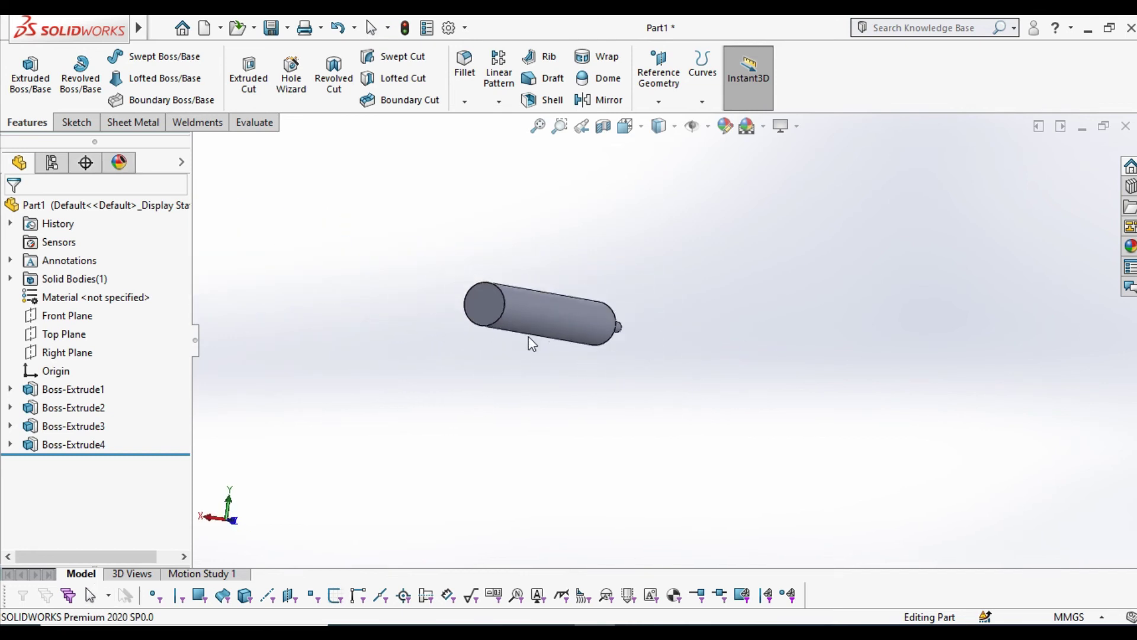
{"action": "scroll", "coordinate": [528, 336], "scroll_direction": "down", "scroll_amount": 2}
{"action": "left_click", "coordinate": [509, 304]}
{"action": "left_click", "coordinate": [591, 258]}
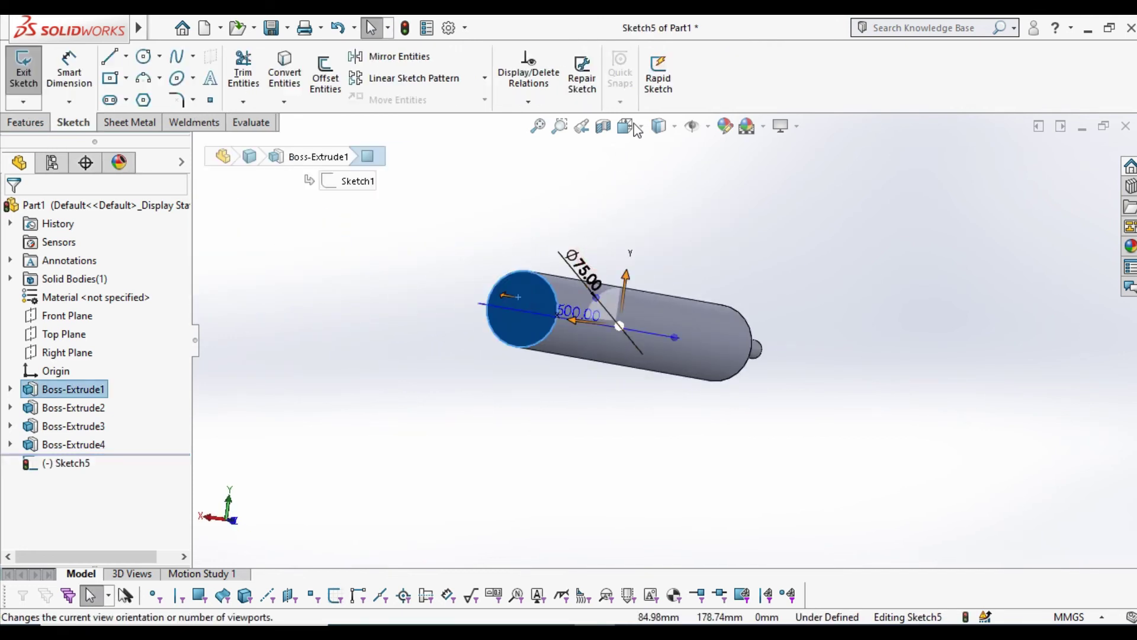
{"action": "left_click", "coordinate": [626, 125]}
{"action": "left_click", "coordinate": [723, 226]}
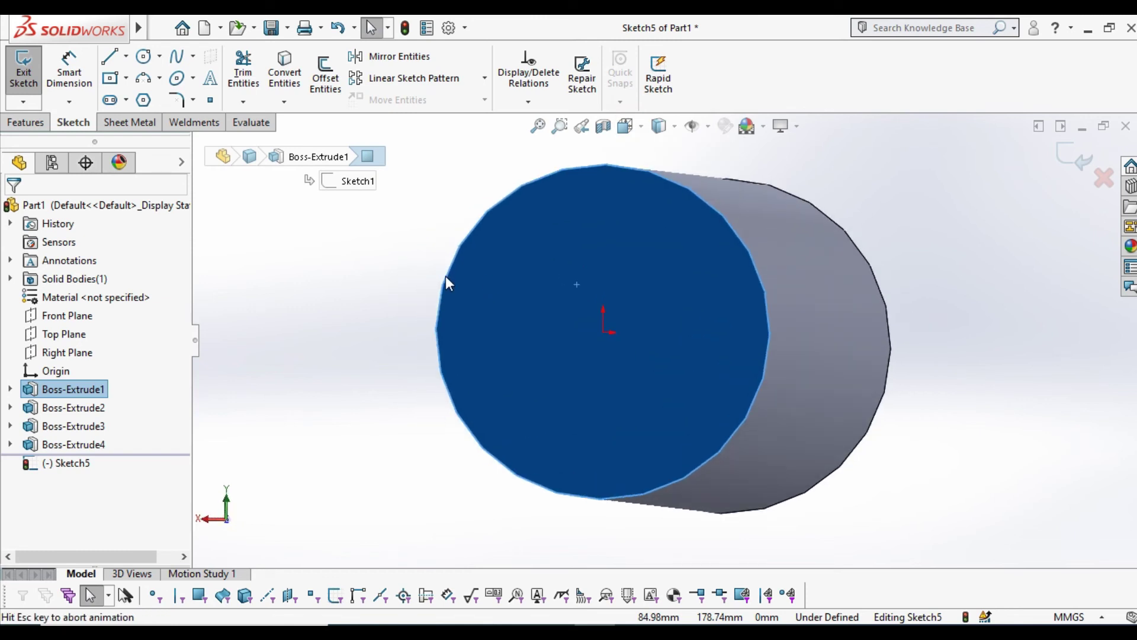
Sketch a circle centred on the end face and dimension it to 25 mm diameter
{"action": "left_click", "coordinate": [150, 55]}
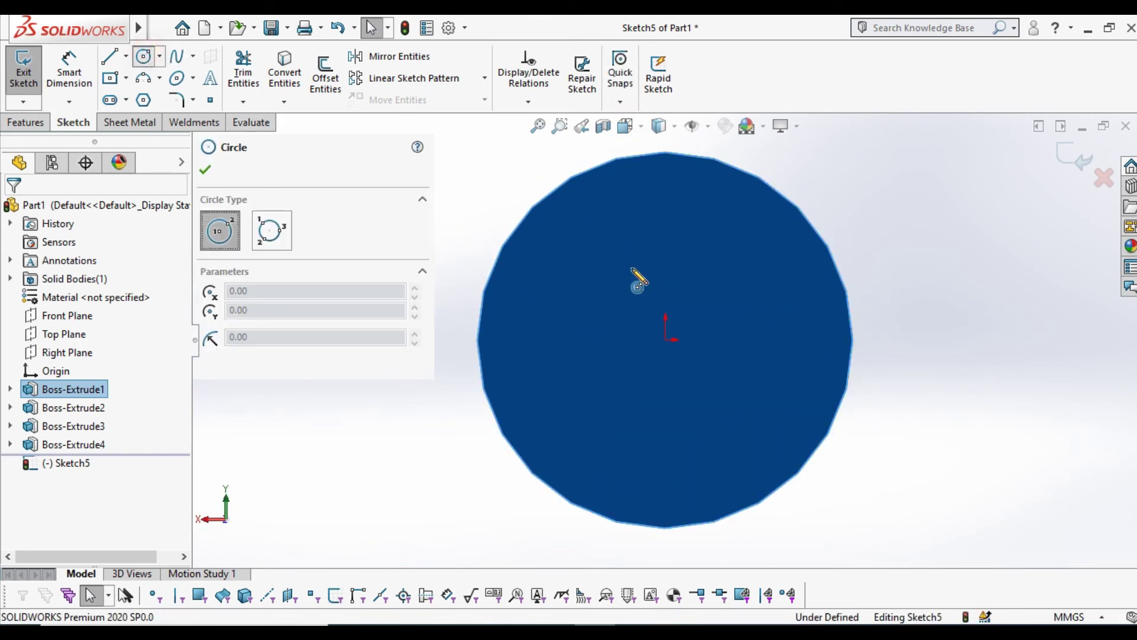
{"action": "left_click_drag", "start_coordinate": [666, 340], "coordinate": [726, 379]}
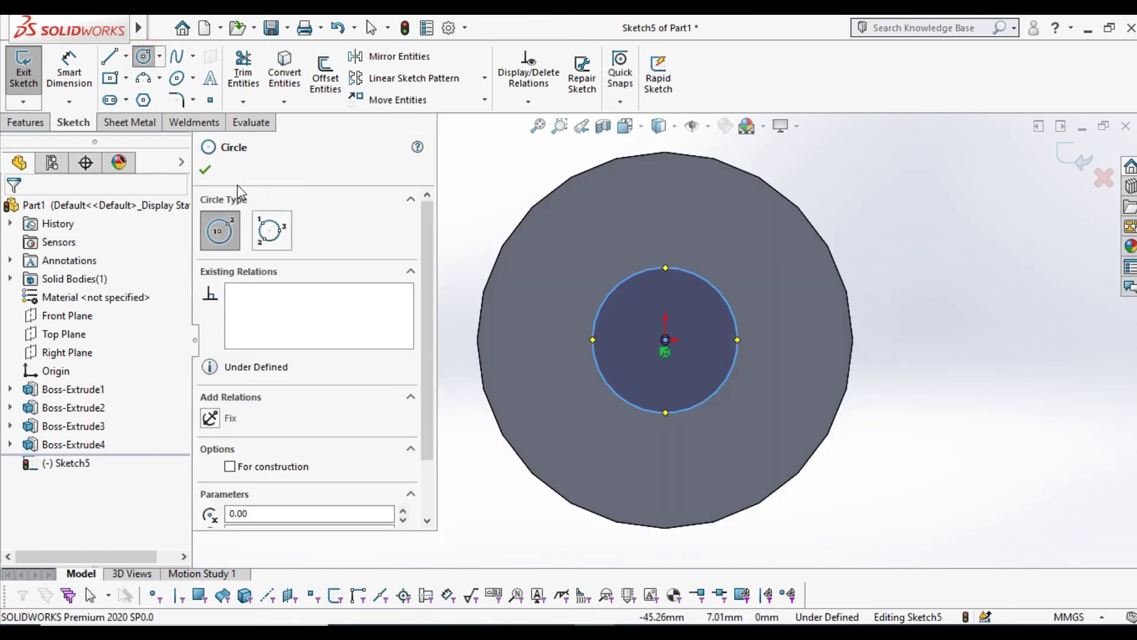
{"action": "left_click", "coordinate": [209, 169]}
{"action": "left_click", "coordinate": [69, 71]}
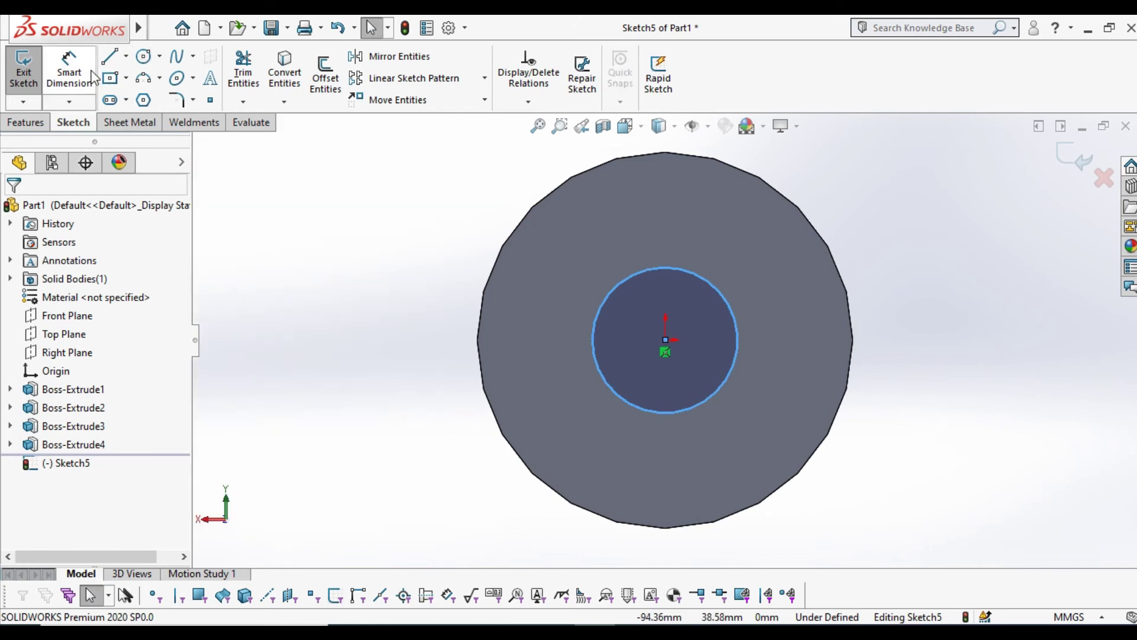
{"action": "left_click", "coordinate": [710, 293]}
{"action": "left_click", "coordinate": [970, 223]}
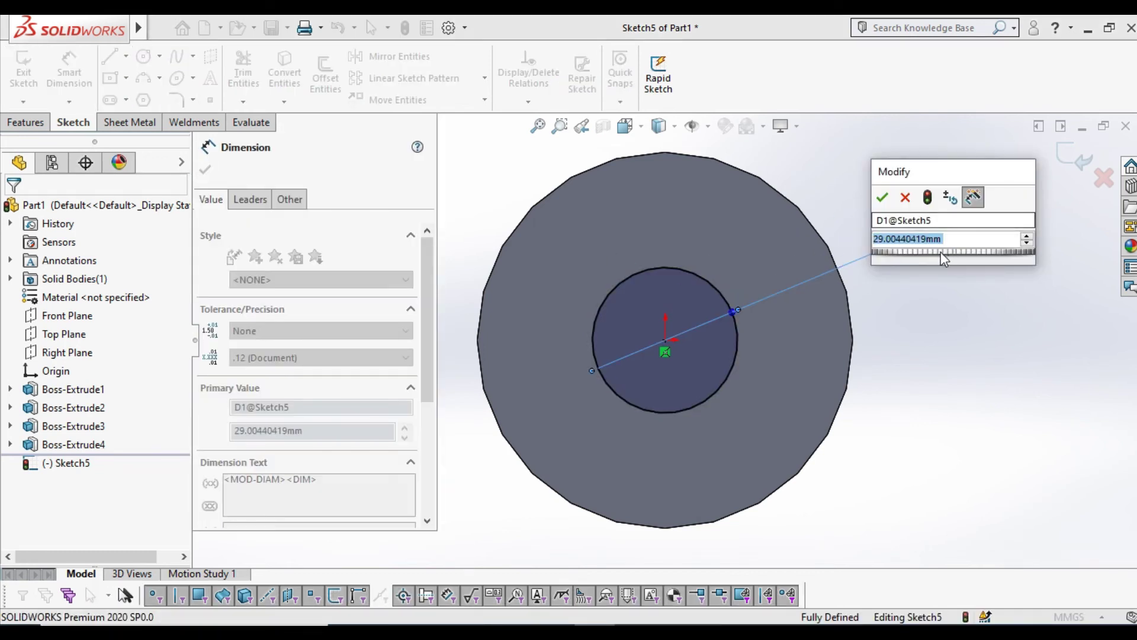
{"action": "type", "text": "25"}
{"action": "key", "text": "Return"}
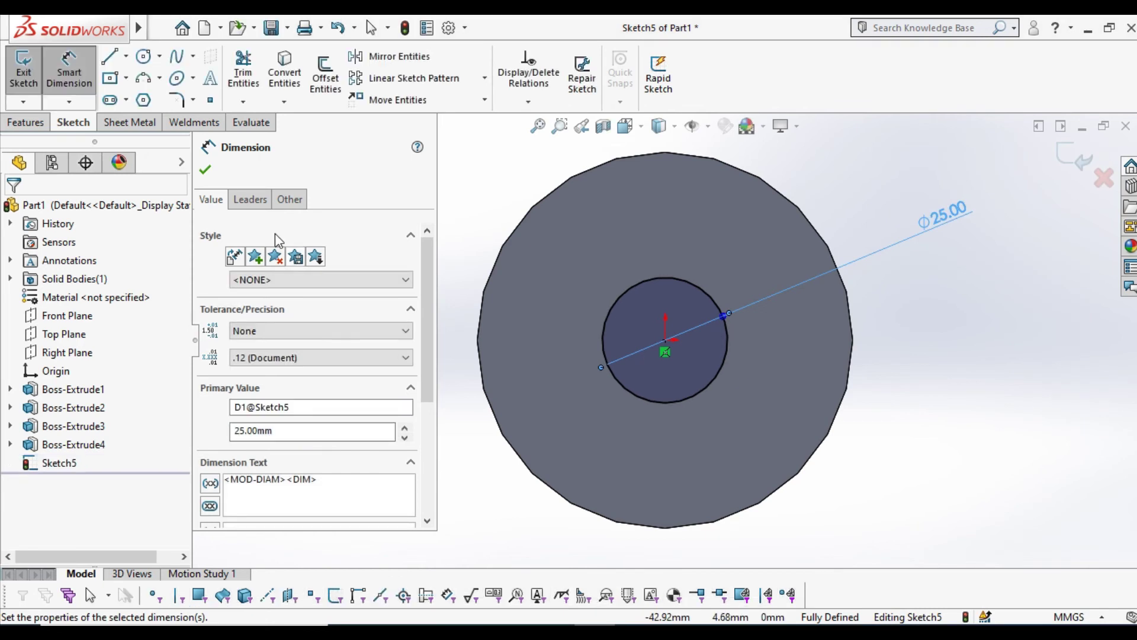
{"action": "left_click", "coordinate": [206, 171]}
Extrude the 25 mm circle 5 mm as a boss
{"action": "left_click", "coordinate": [27, 122]}
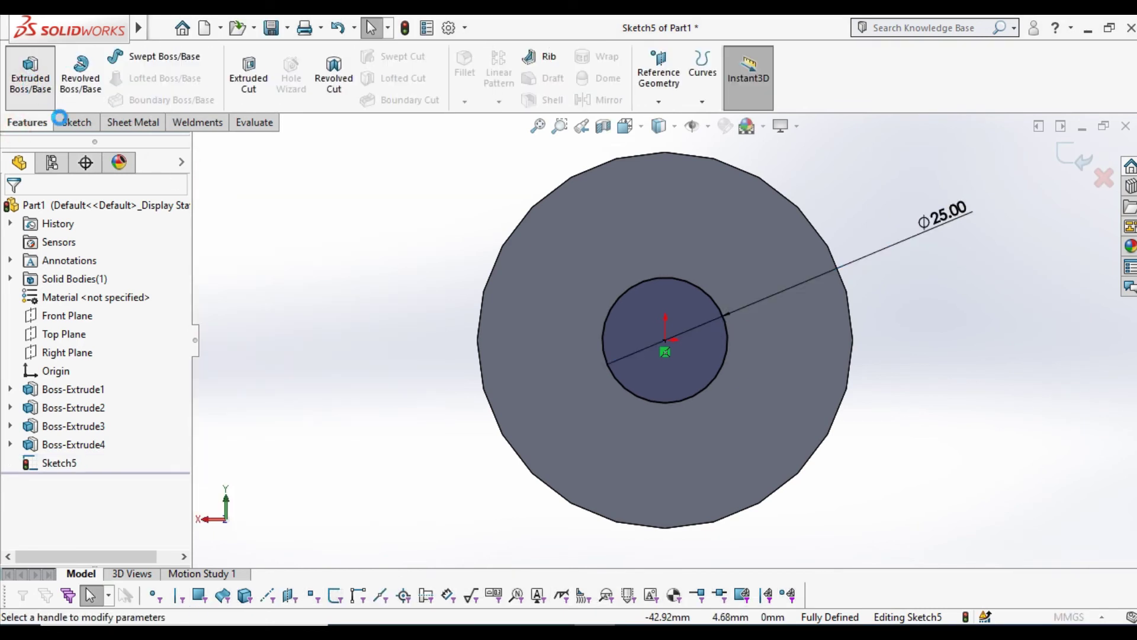
{"action": "type", "text": "5"}
{"action": "key", "text": "Return"}
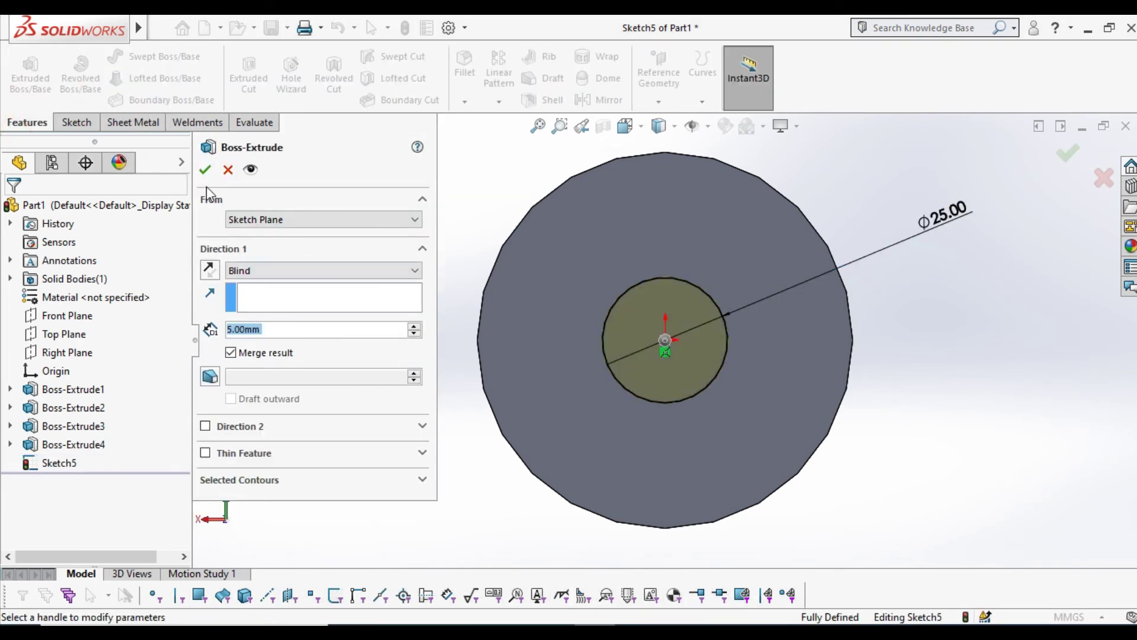
{"action": "left_click", "coordinate": [205, 170]}
{"action": "left_click", "coordinate": [613, 340]}
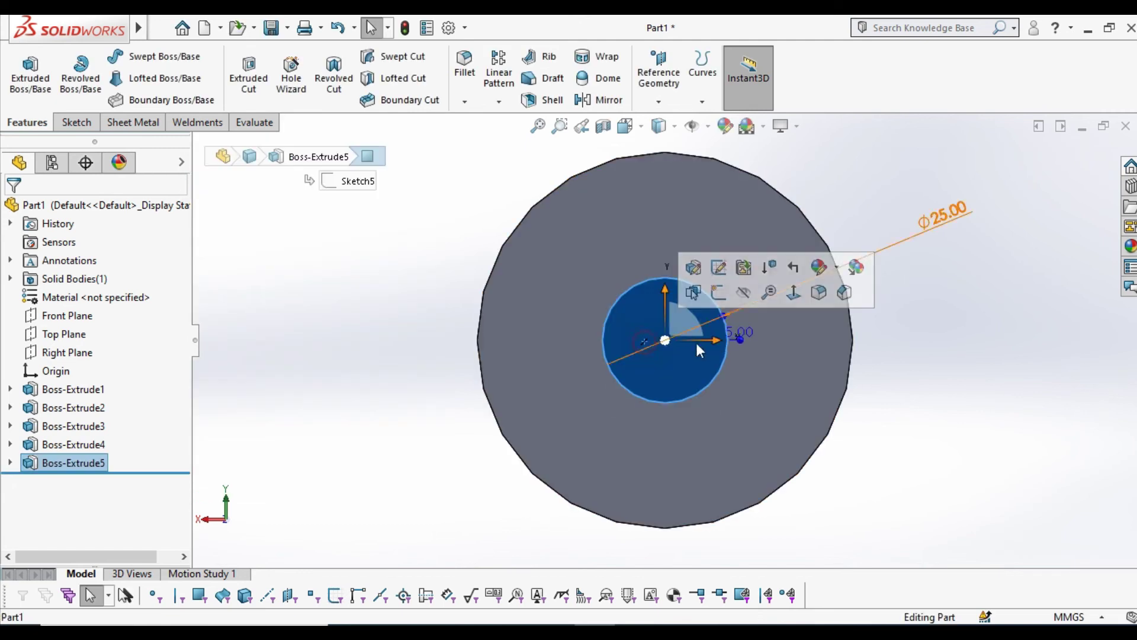
Sketch a circle on the boss face centred on the origin, dimensioned to 20 mm diameter
{"action": "left_click", "coordinate": [717, 288]}
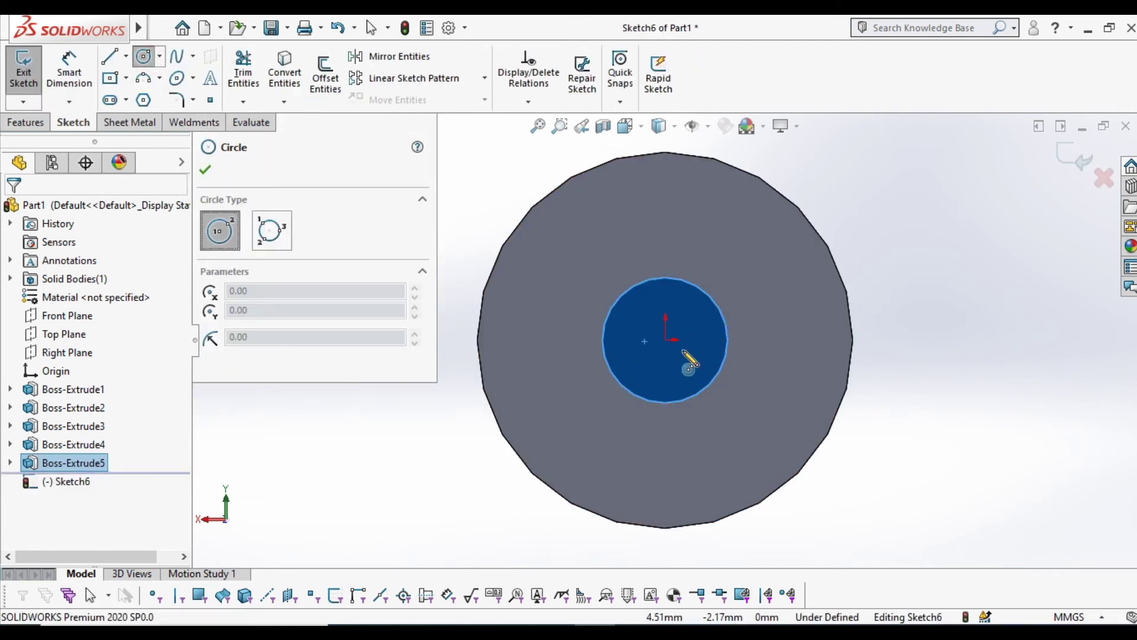
{"action": "left_click", "coordinate": [666, 339]}
{"action": "left_click", "coordinate": [697, 393]}
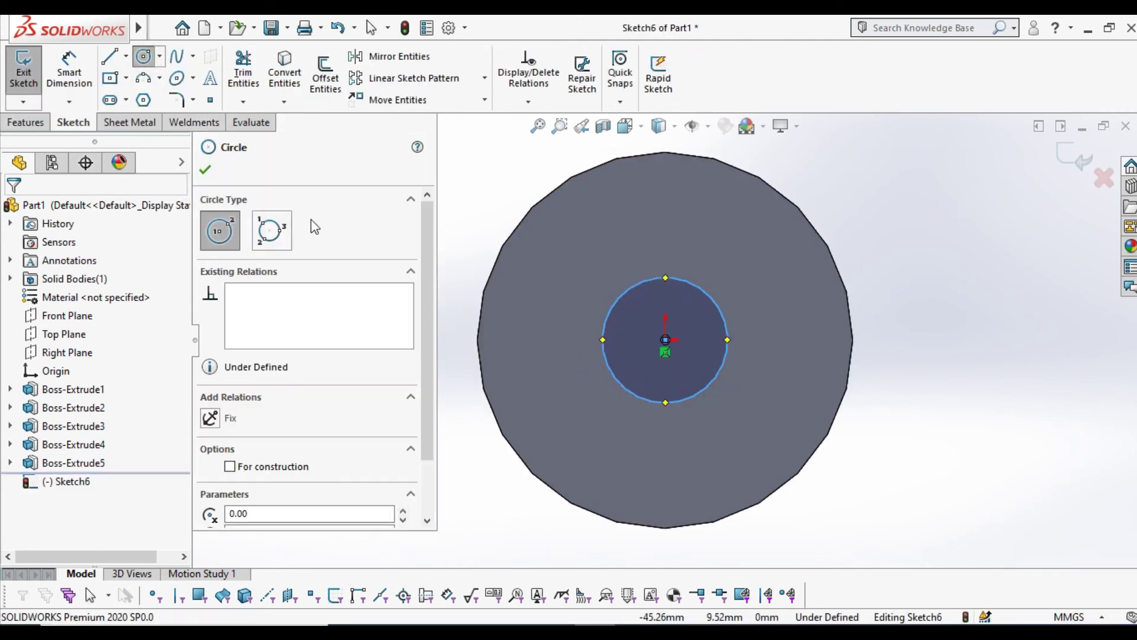
{"action": "left_click", "coordinate": [205, 169]}
{"action": "left_click", "coordinate": [90, 86]}
{"action": "left_click", "coordinate": [723, 309]}
{"action": "left_click", "coordinate": [930, 281]}
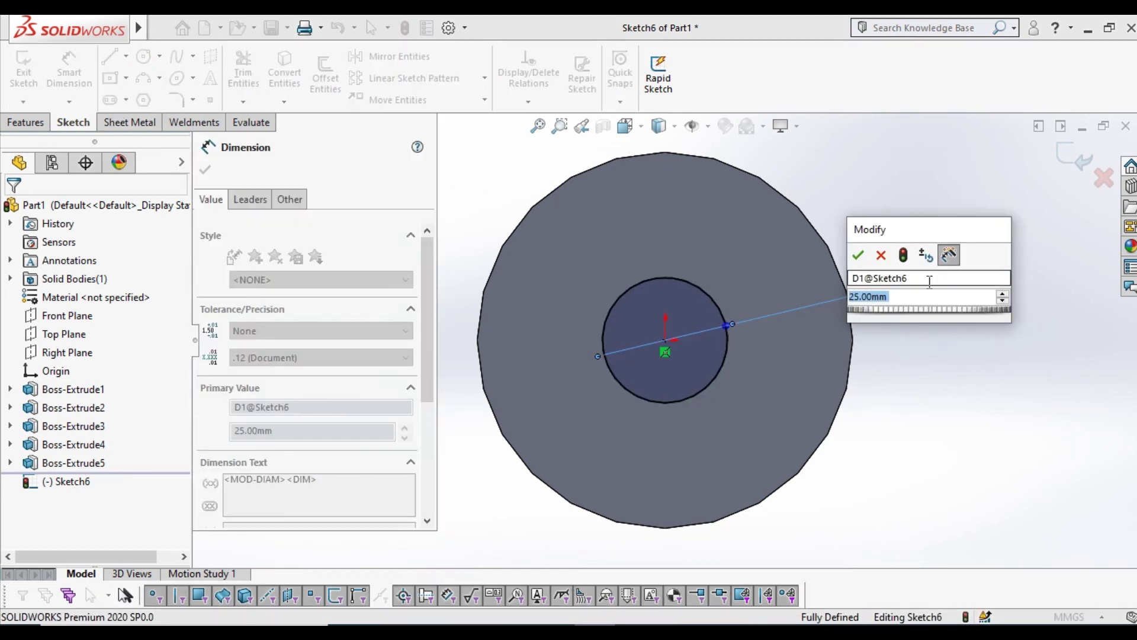
{"action": "type", "text": "20"}
{"action": "key", "text": "Return"}
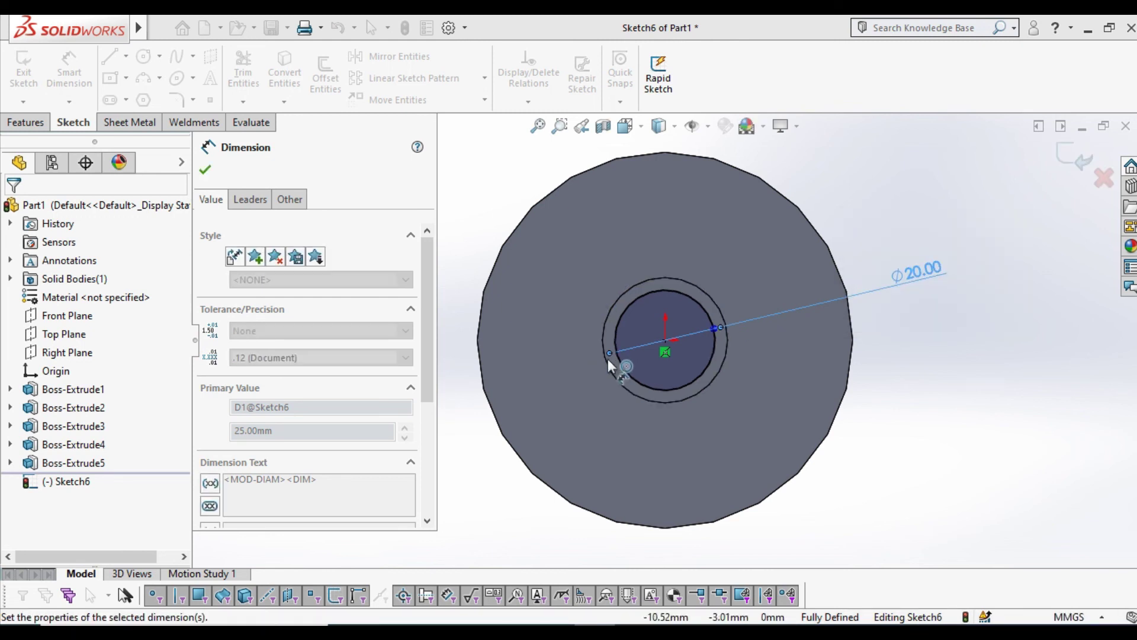
{"action": "left_click", "coordinate": [206, 171]}
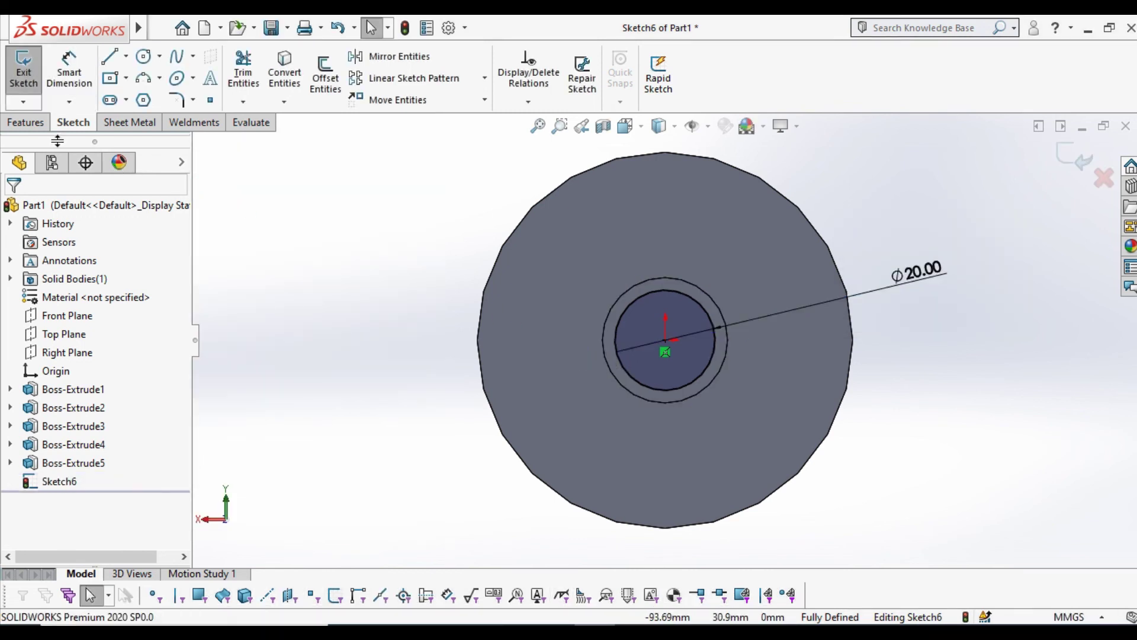
Extrude the 20 mm circle 30 mm to form the shaft
{"action": "left_click", "coordinate": [41, 125]}
{"action": "left_click", "coordinate": [30, 70]}
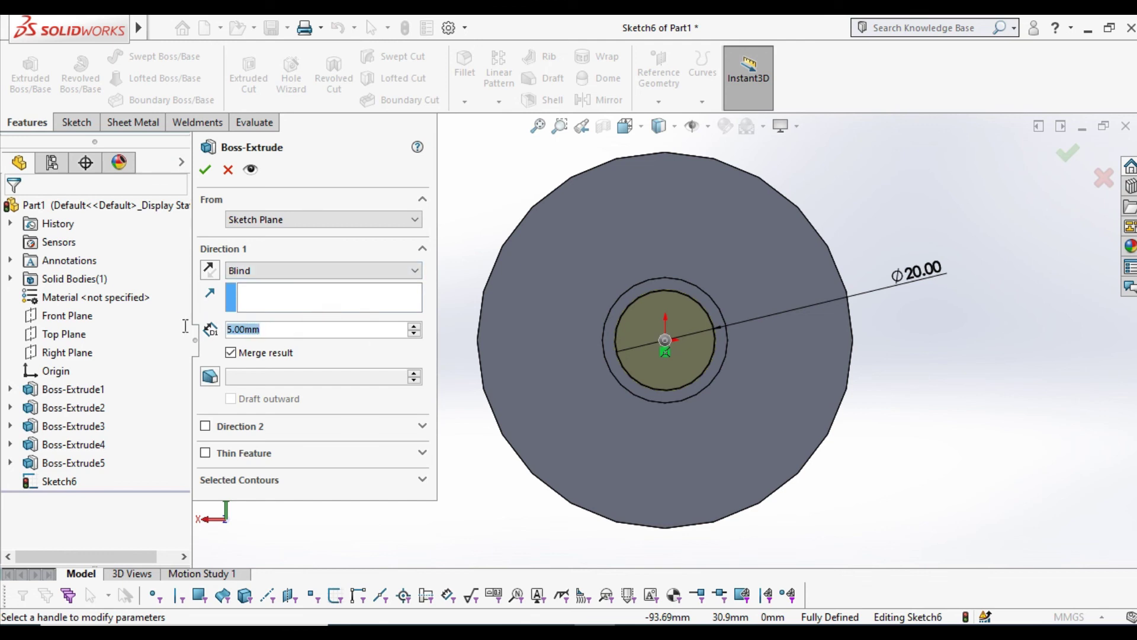
{"action": "type", "text": "30"}
{"action": "key", "text": "Return"}
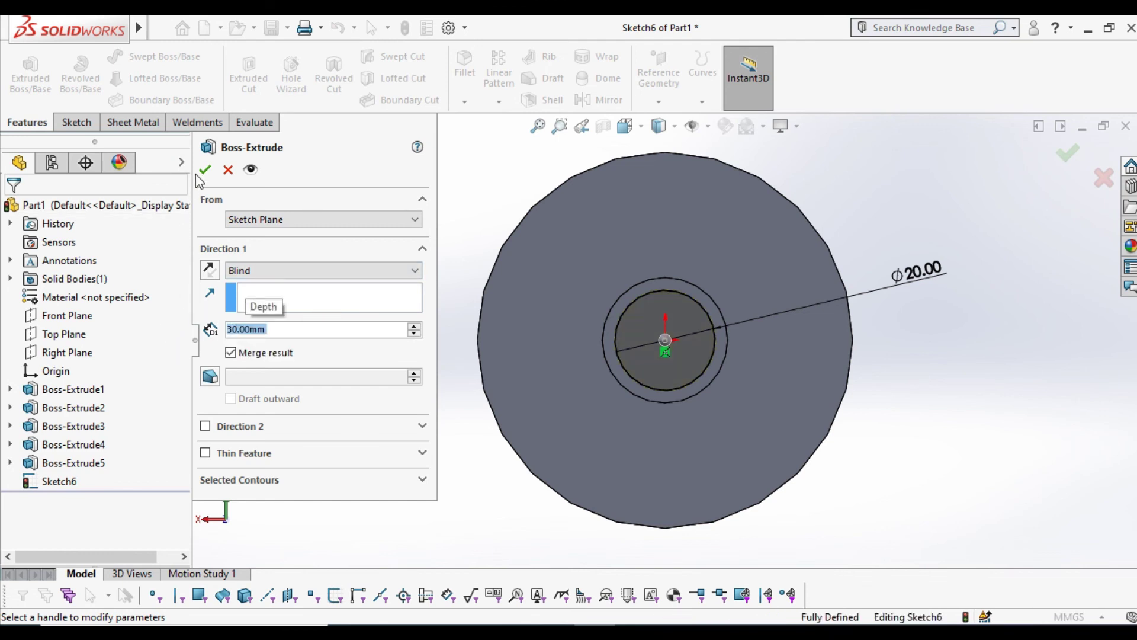
{"action": "key", "text": "Return"}
Discard the empty sketch on the shaft end and orbit to a side view of the roller
{"action": "left_click", "coordinate": [657, 341]}
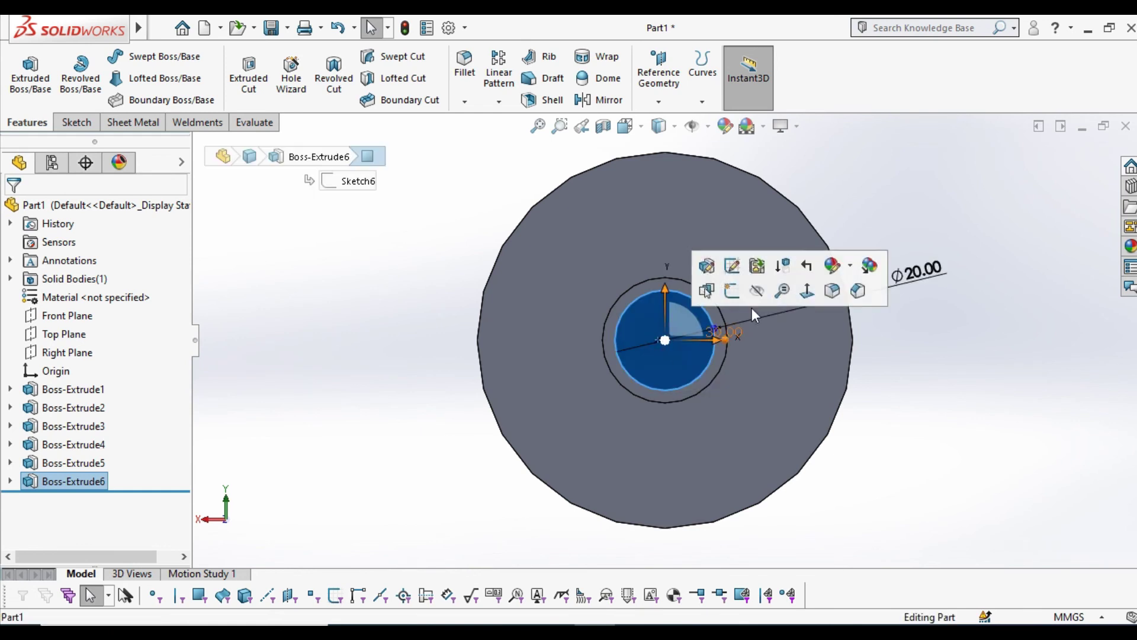
{"action": "left_click", "coordinate": [739, 298]}
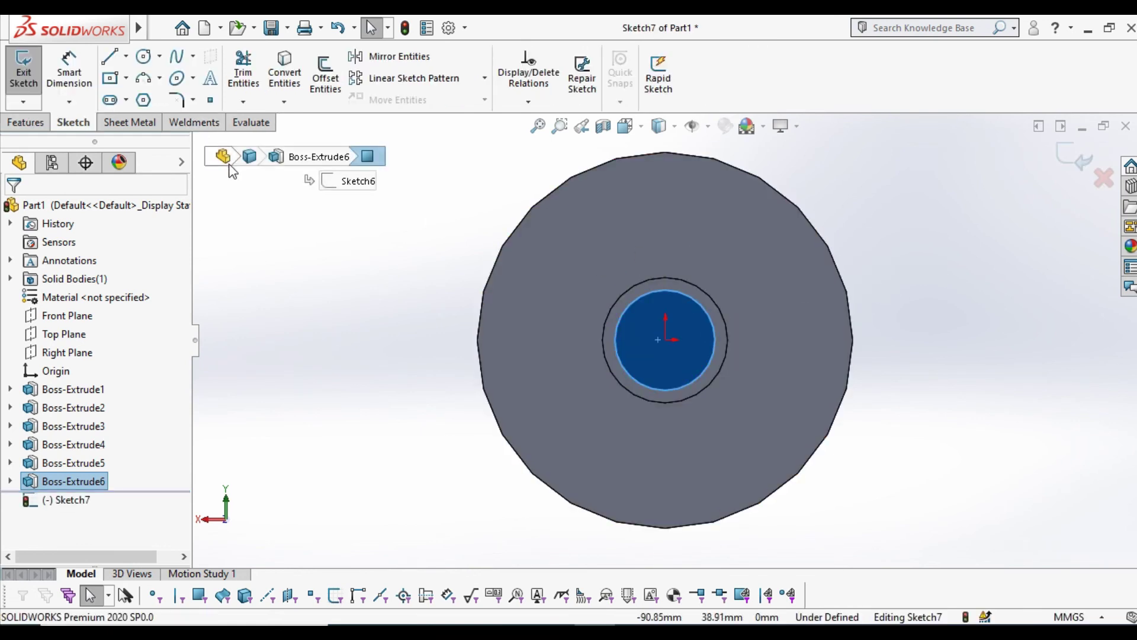
{"action": "scroll", "coordinate": [564, 376], "scroll_direction": "up", "scroll_amount": 2}
{"action": "scroll", "coordinate": [621, 323], "scroll_direction": "up", "scroll_amount": 3}
{"action": "middle_click_drag", "start_coordinate": [634, 332], "coordinate": [698, 419]}
{"action": "scroll", "coordinate": [273, 254], "scroll_direction": "up", "scroll_amount": 3}
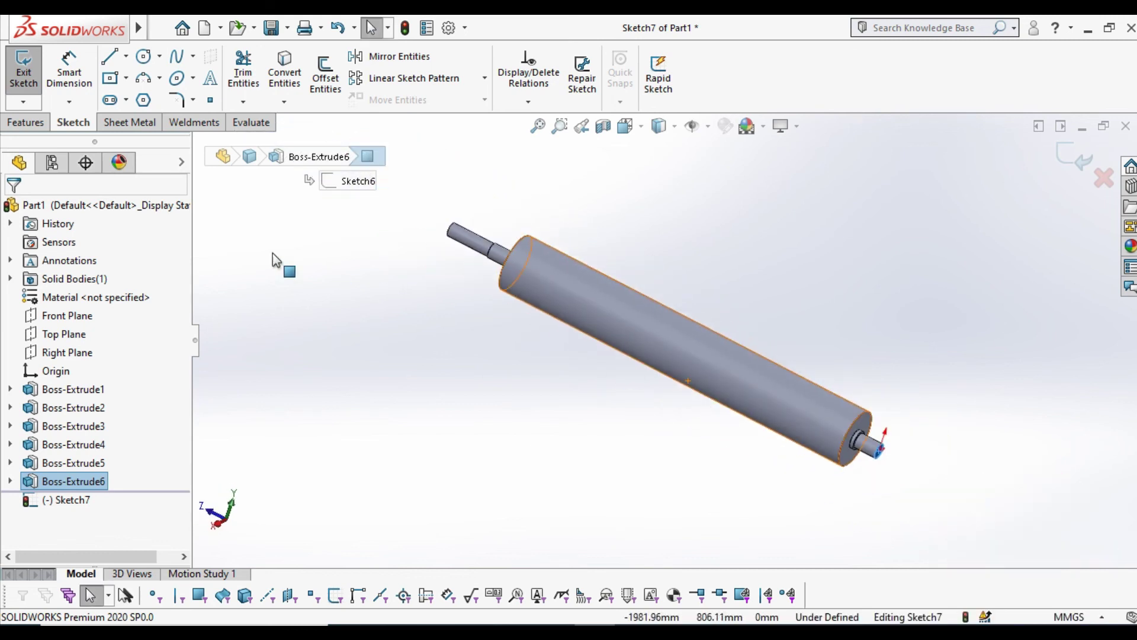
{"action": "left_click", "coordinate": [36, 84]}
{"action": "mouse_move", "coordinate": [618, 360]}
{"action": "middle_mouse_down"}
{"action": "mouse_move", "coordinate": [686, 426]}
{"action": "mouse_move", "coordinate": [681, 482]}
{"action": "mouse_move", "coordinate": [655, 508]}
{"action": "mouse_move", "coordinate": [587, 526]}
{"action": "mouse_move", "coordinate": [830, 534]}
{"action": "mouse_move", "coordinate": [822, 539]}
{"action": "middle_mouse_up"}
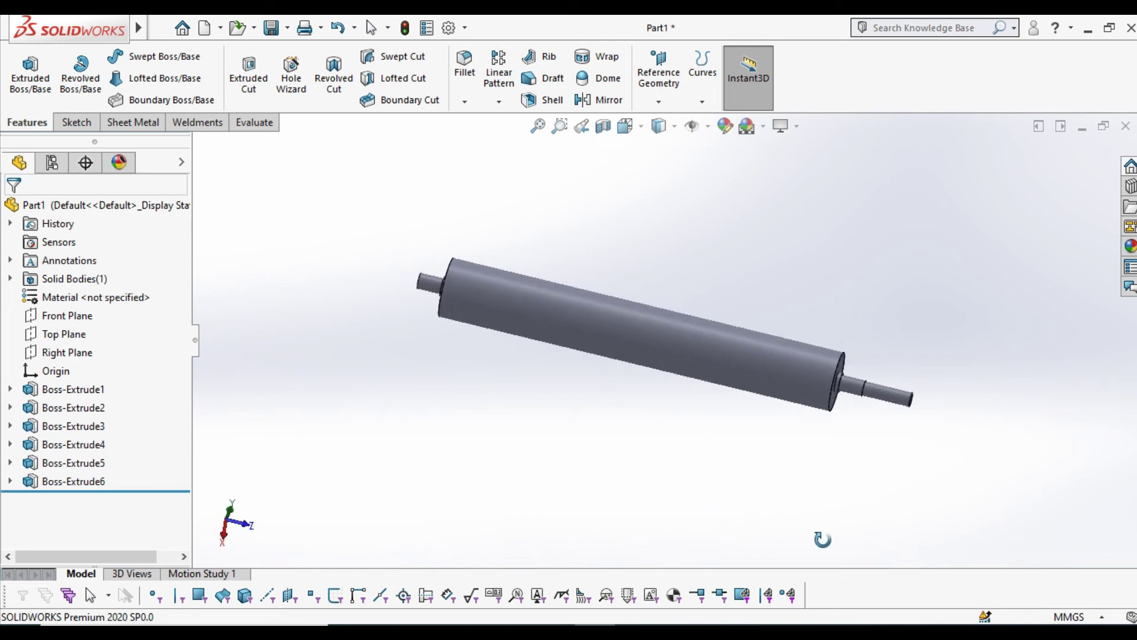